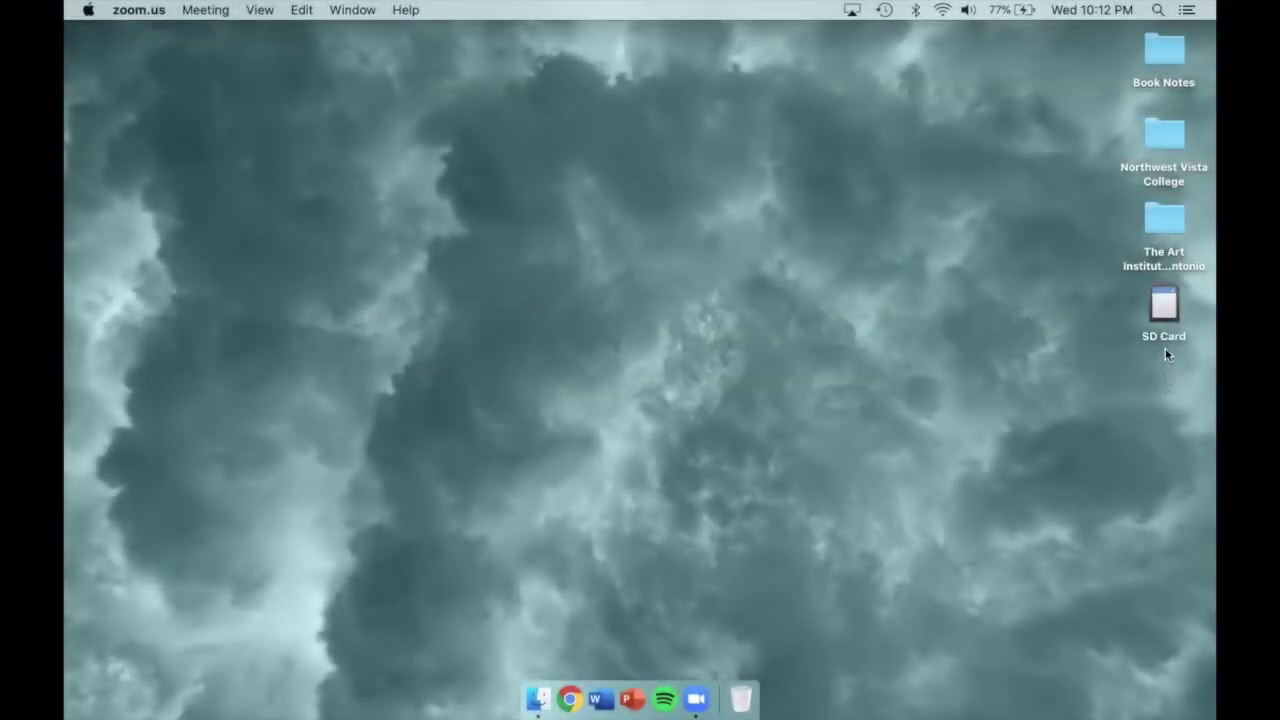
# Step: Browse the SD Card's DCIM > 100_FUJI folder of 72 photos, then close it
pyautogui.doubleClick(1162, 305)
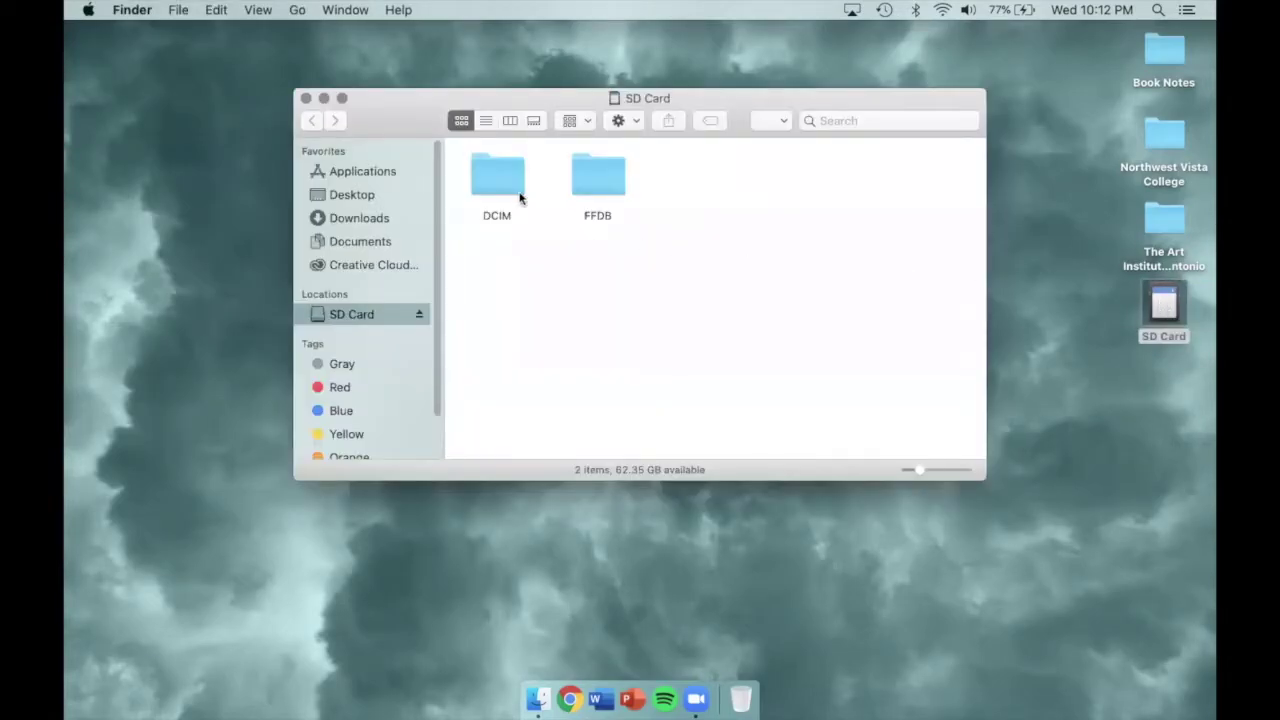
pyautogui.doubleClick(492, 176)
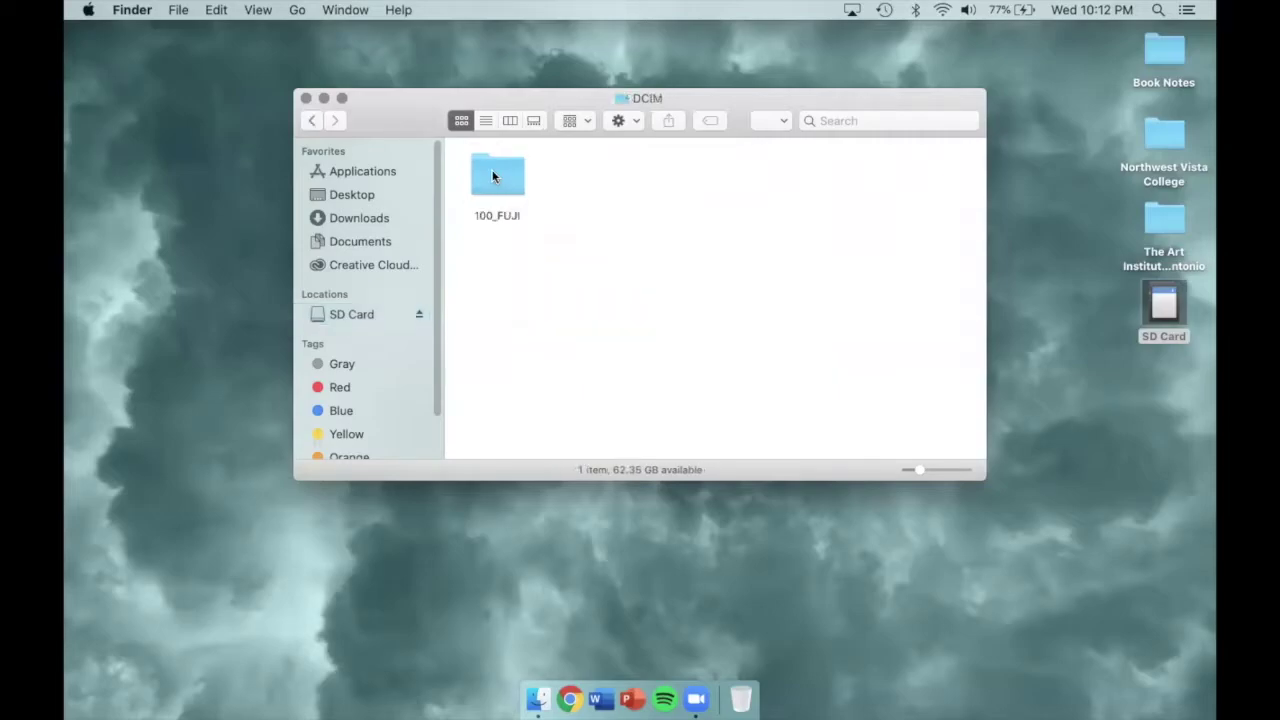
pyautogui.doubleClick(492, 176)
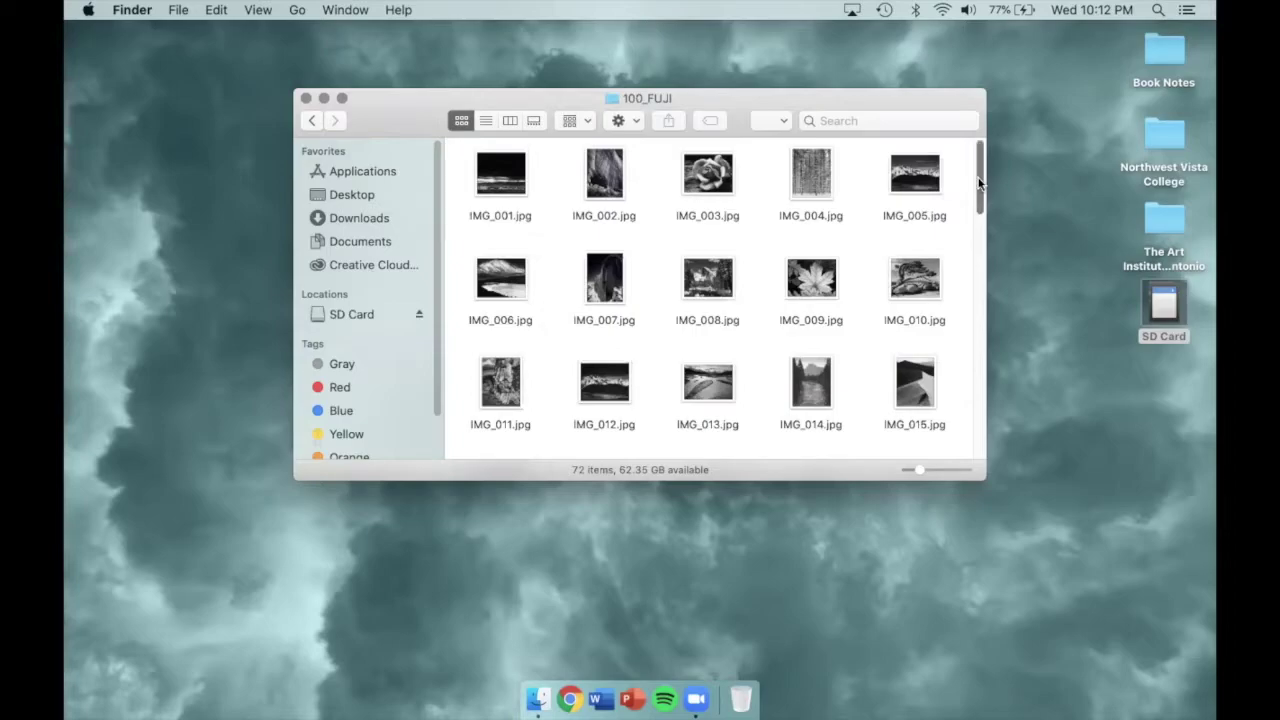
pyautogui.moveTo(979, 182)
pyautogui.mouseDown()
pyautogui.moveTo(978, 440)
pyautogui.moveTo(981, 165)
pyautogui.mouseUp()
pyautogui.click(306, 99)
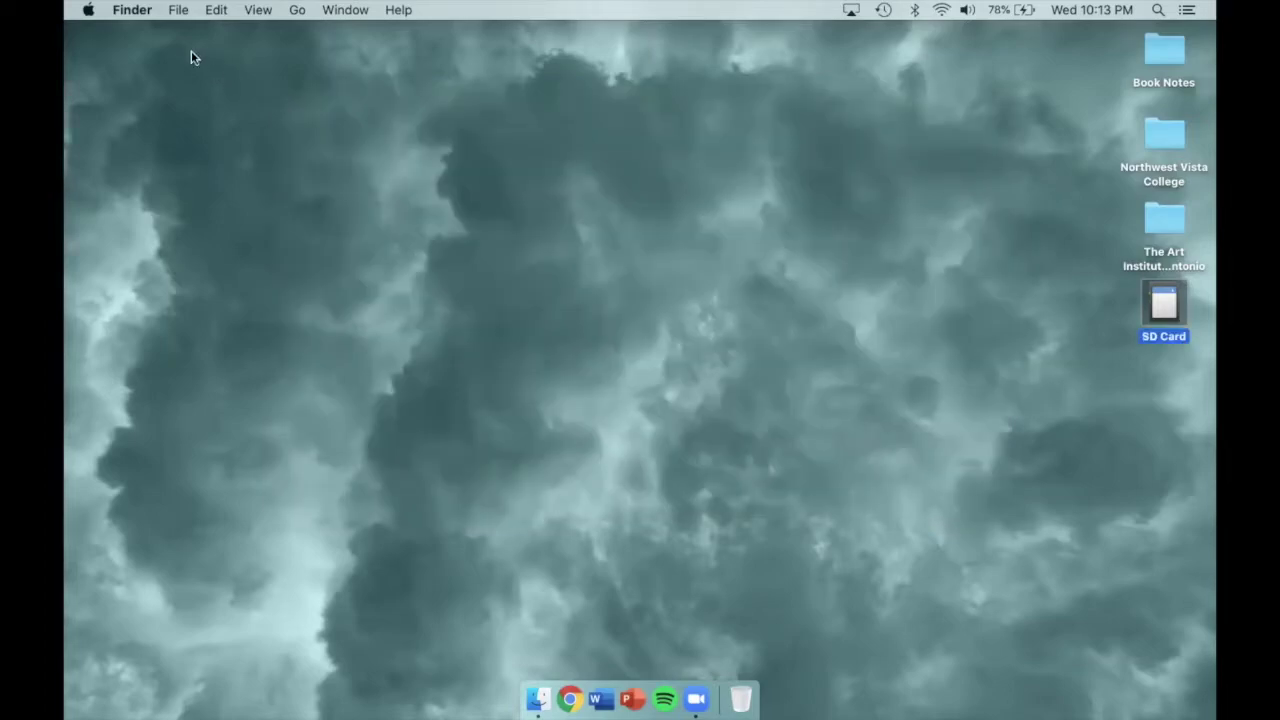
# Step: Create a new desktop folder named LastName_VA1
pyautogui.click(177, 10)
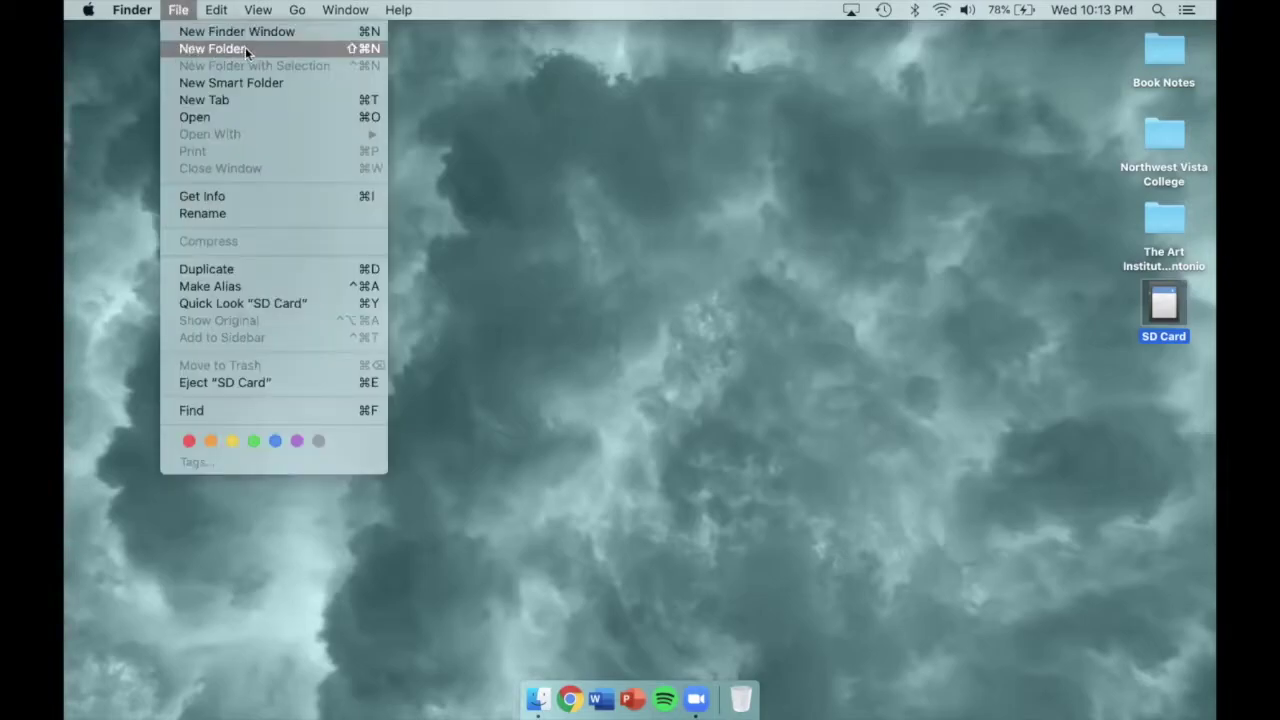
pyautogui.click(305, 50)
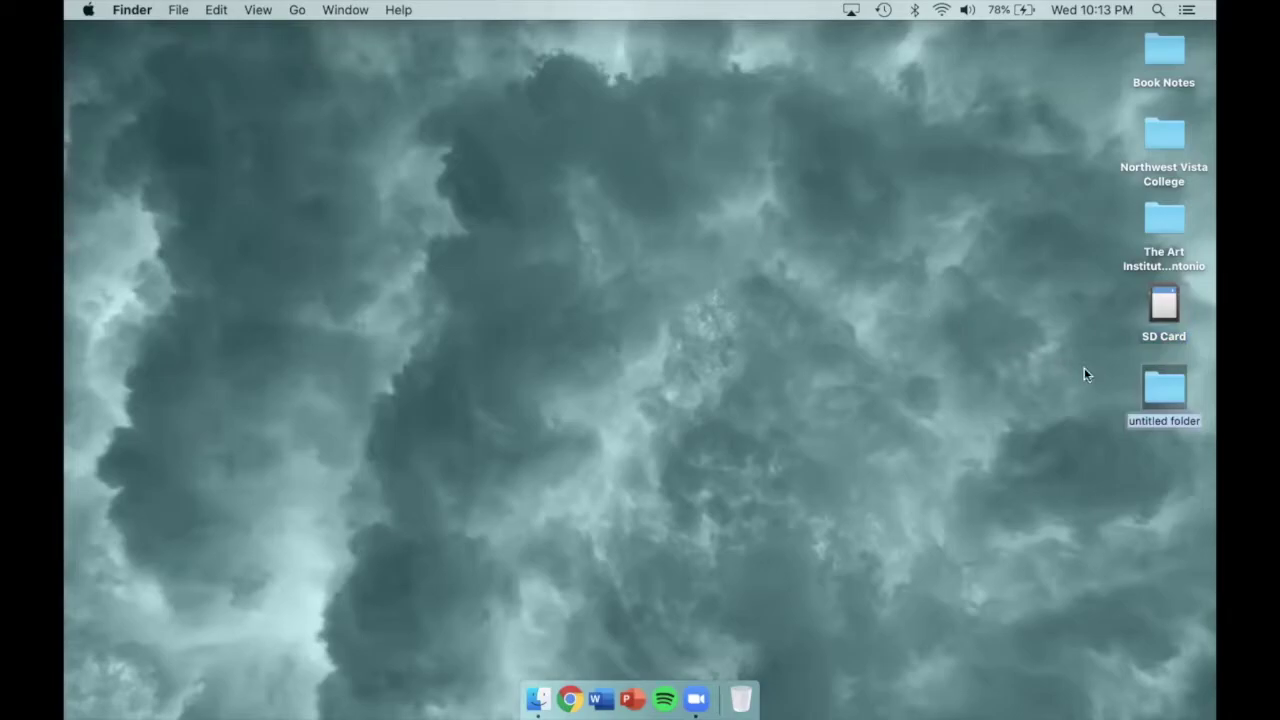
pyautogui.write('Las')
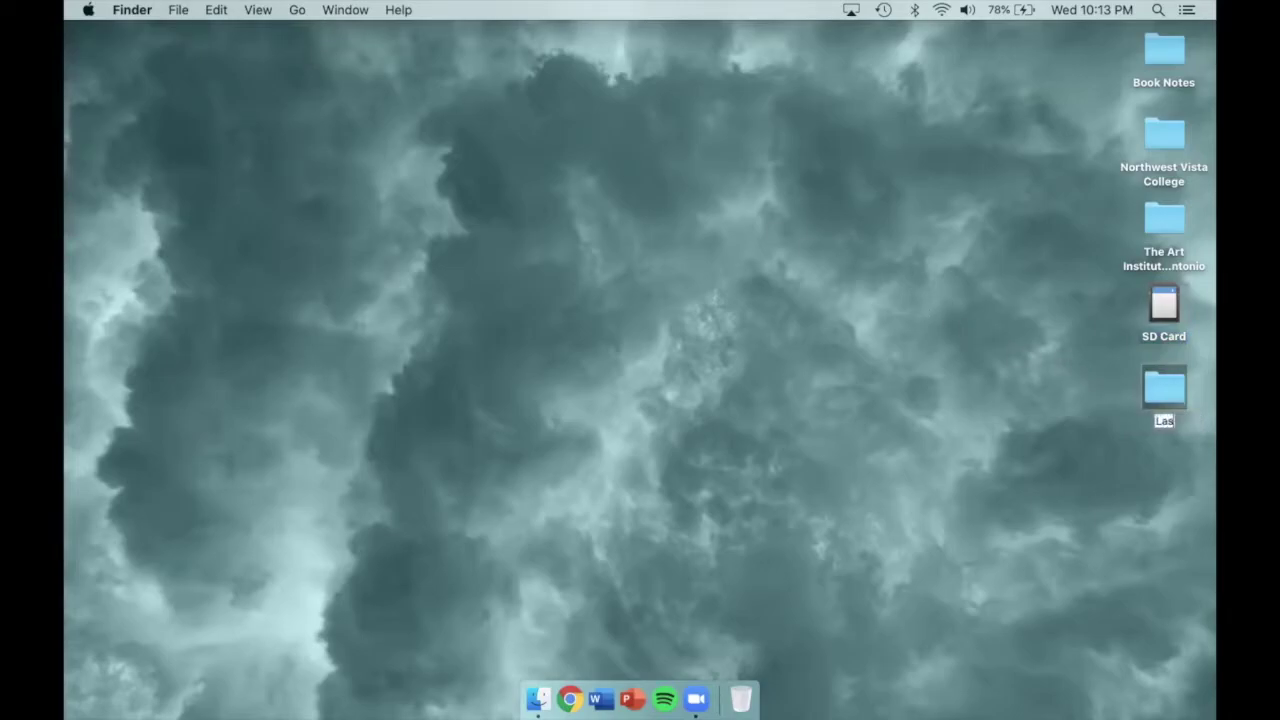
pyautogui.write('tName_VA1')
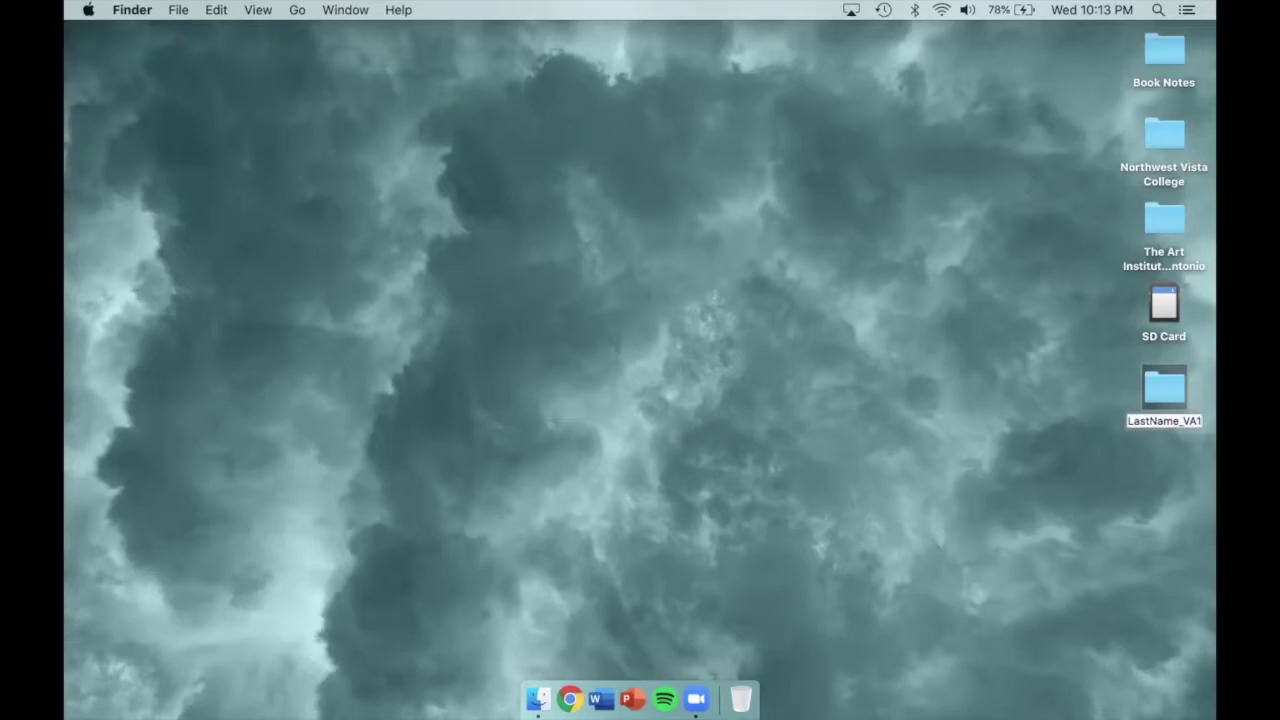
pyautogui.press('Return')
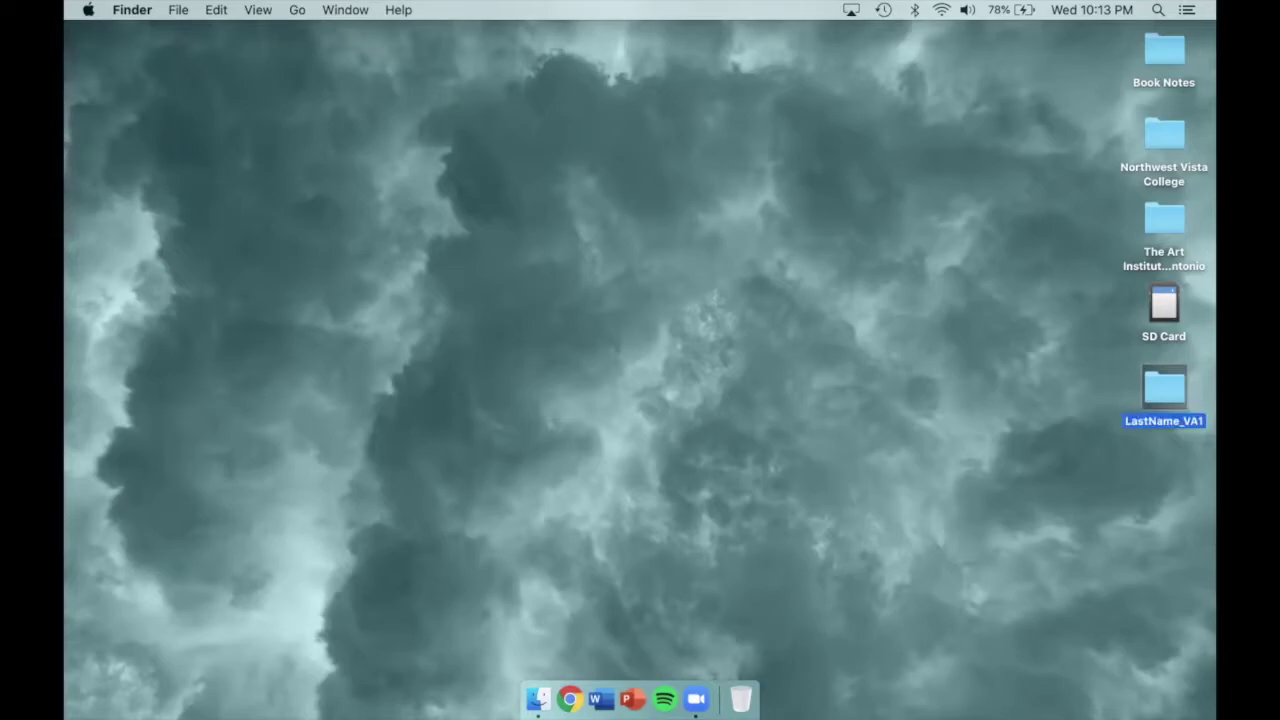
# Step: Copy all 72 photos from the card's 100_FUJI folder into the LastName_VA1 folder
pyautogui.doubleClick(1162, 305)
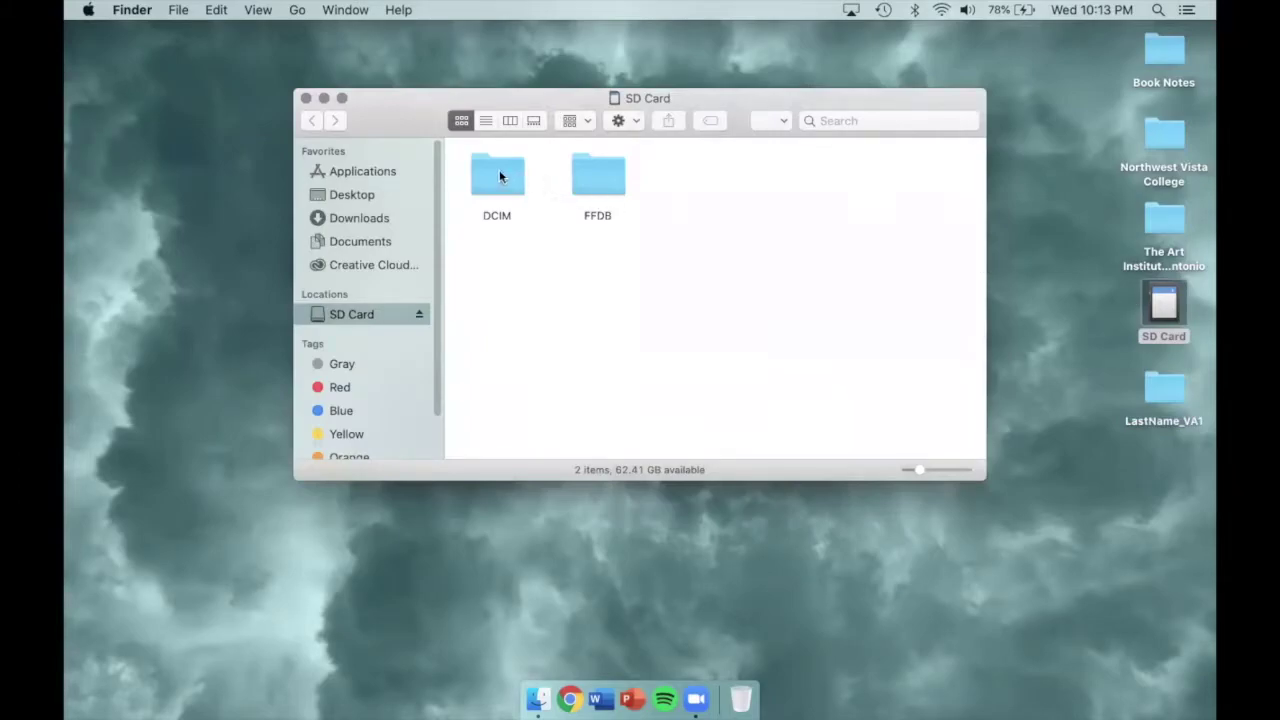
pyautogui.doubleClick(493, 173)
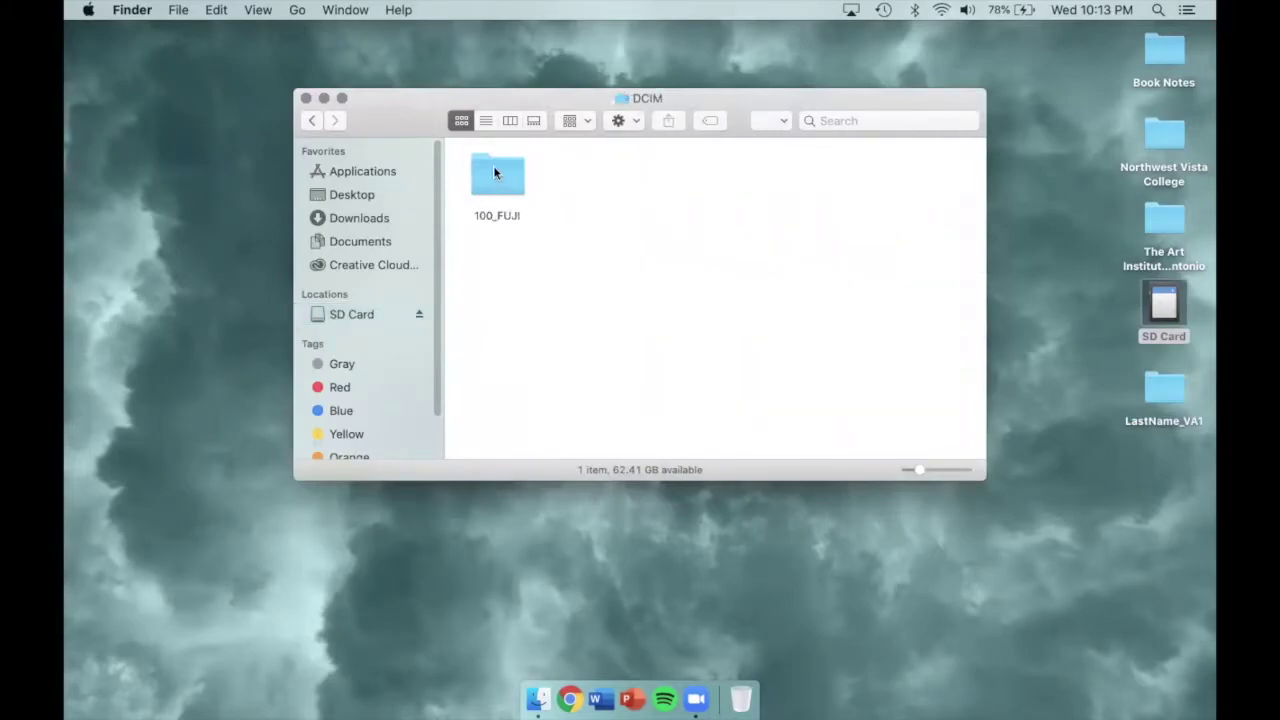
pyautogui.click(494, 173)
pyautogui.doubleClick(494, 173)
pyautogui.click(494, 173)
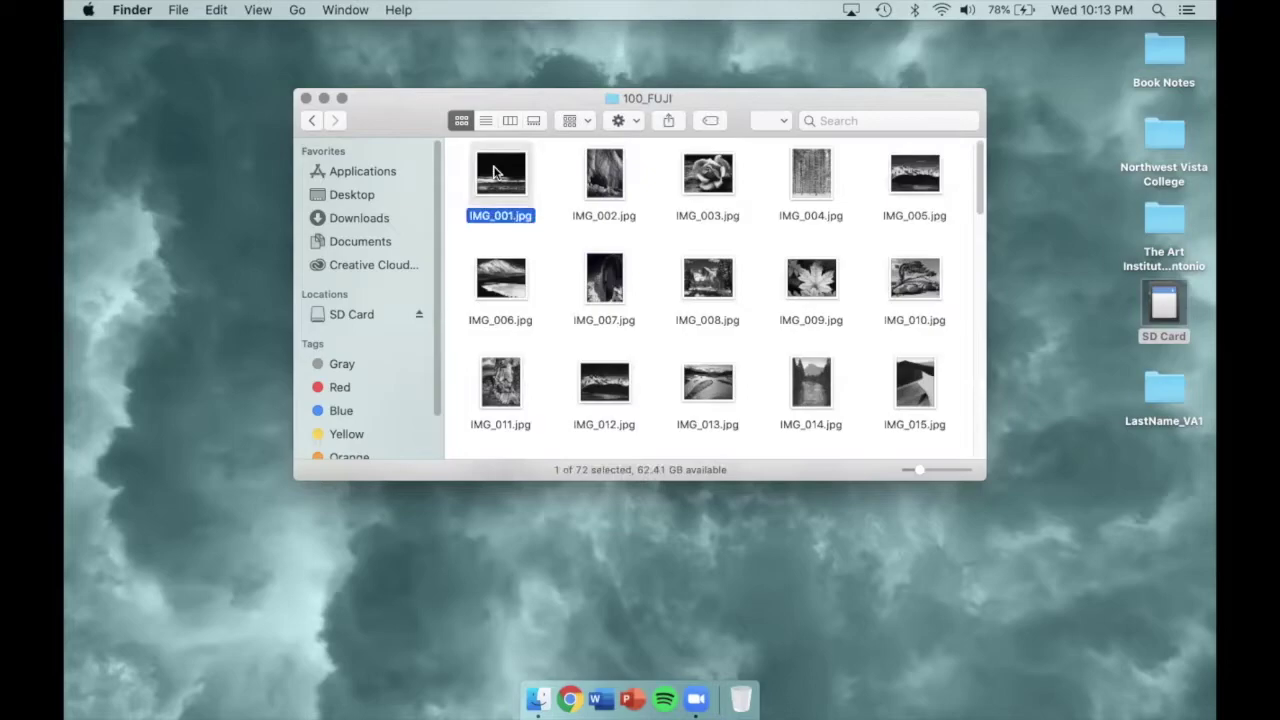
pyautogui.press('super+a')
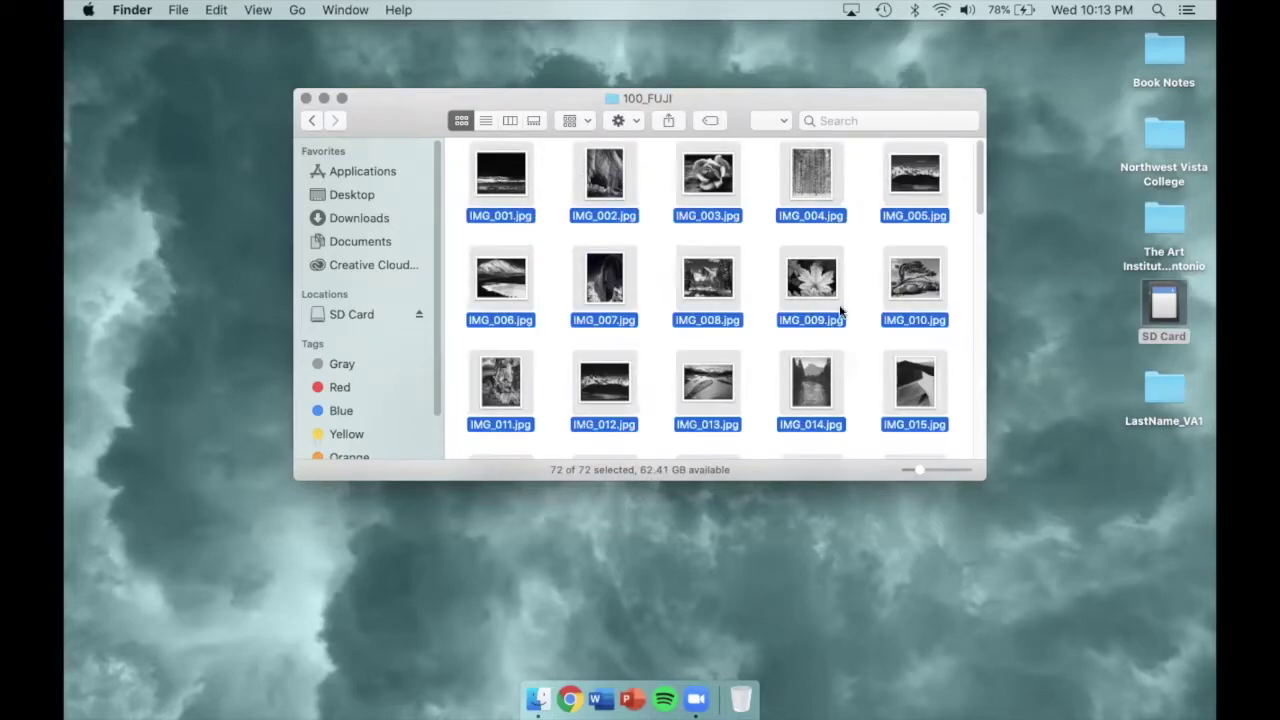
pyautogui.moveTo(910, 378); pyautogui.dragTo(1158, 390)
# Step: Close the 100_FUJI window and eject the SD Card from the desktop
pyautogui.click(306, 98)
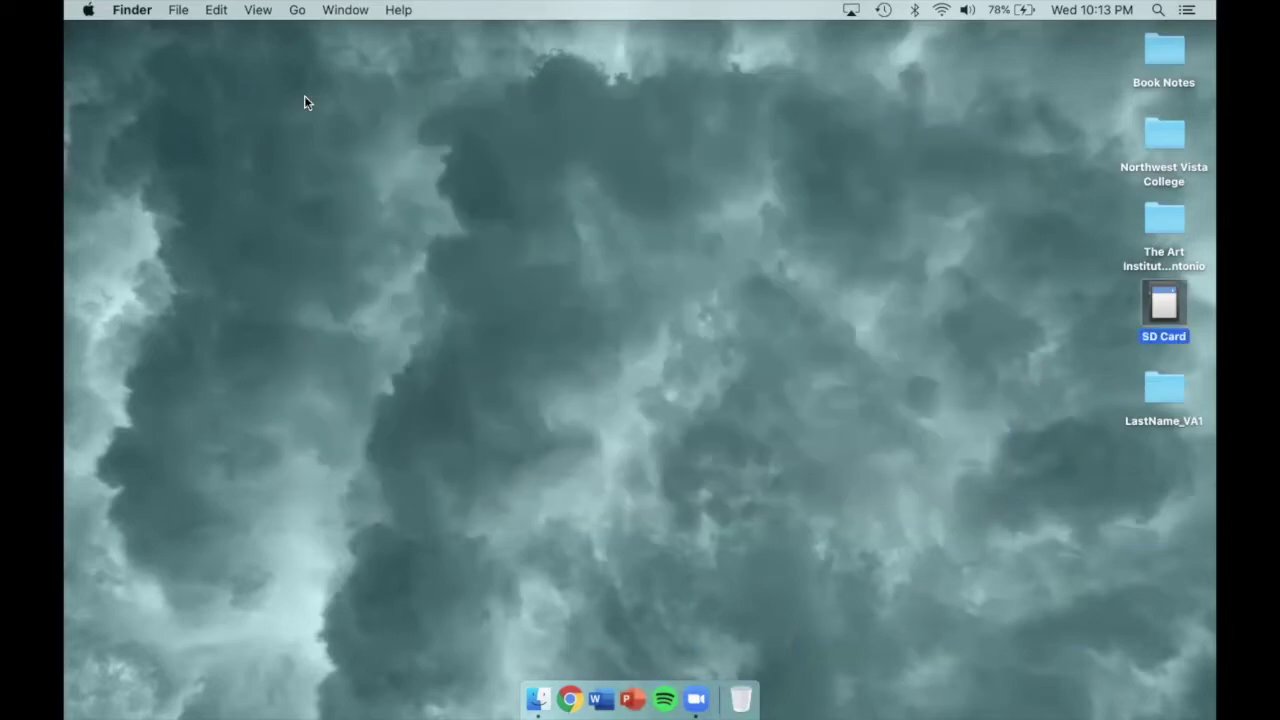
pyautogui.rightClick(1162, 302)
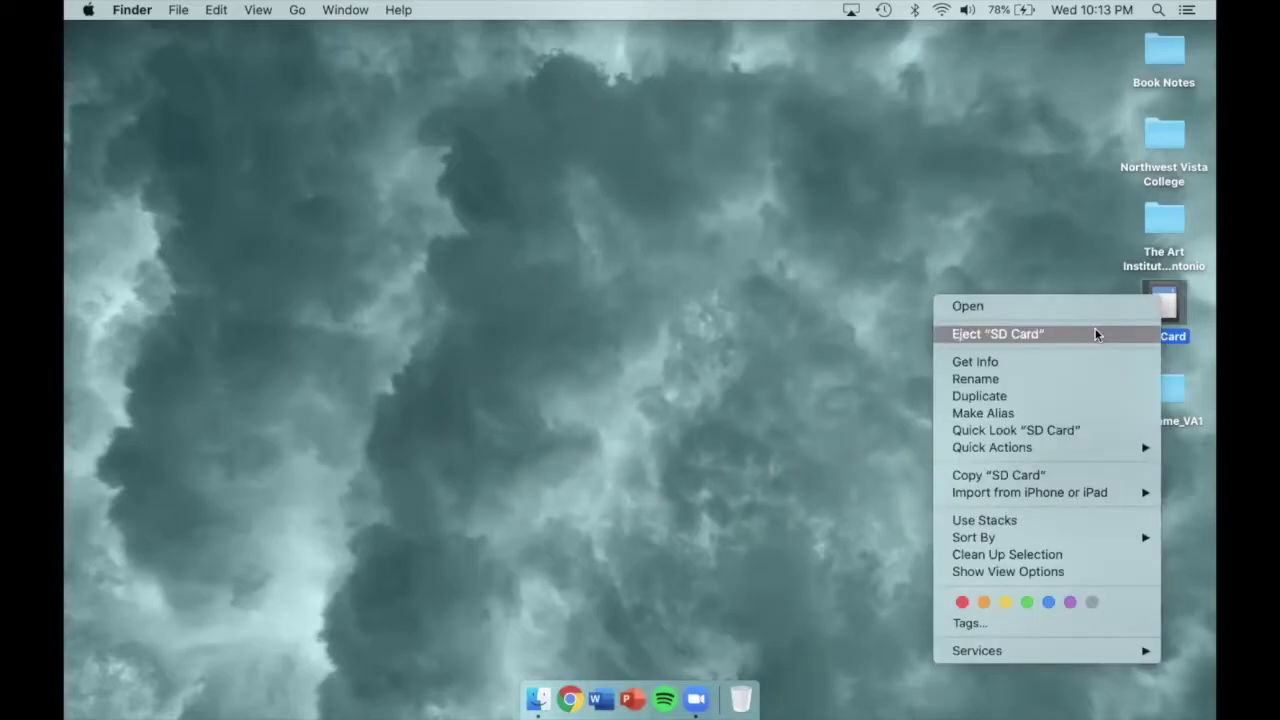
pyautogui.click(1095, 333)
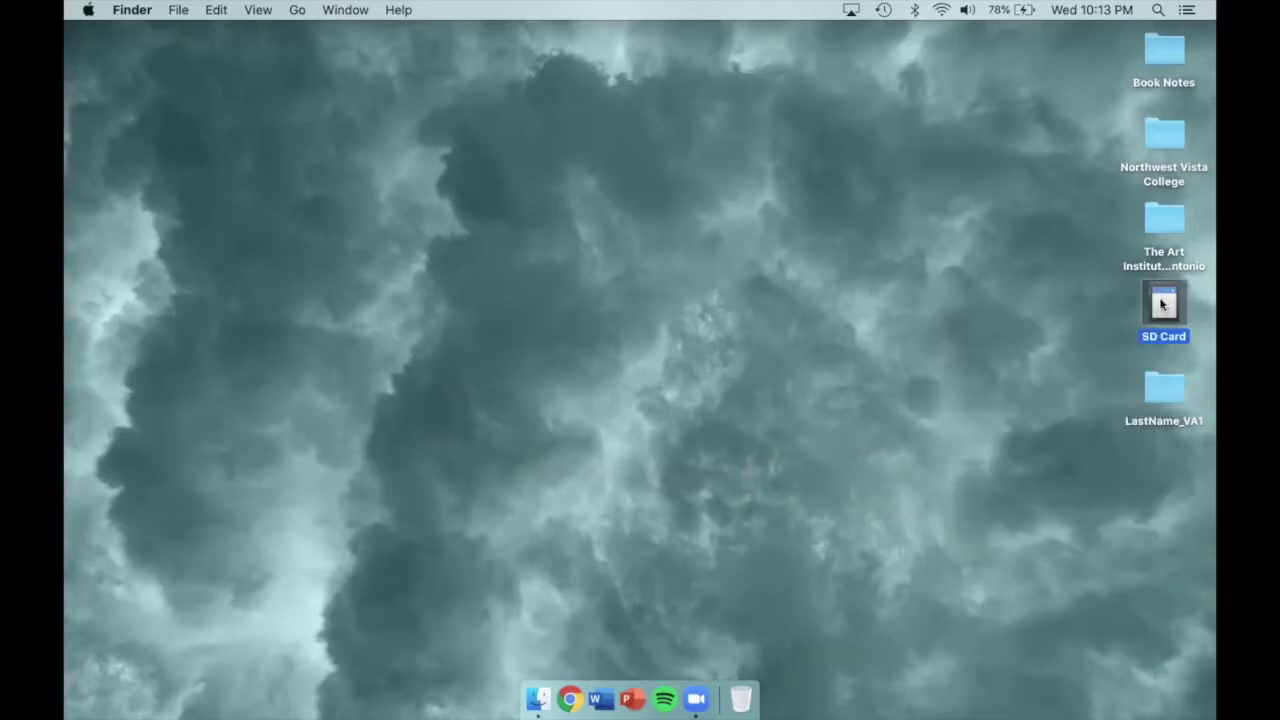
pyautogui.moveTo(1162, 304); pyautogui.dragTo(738, 702)
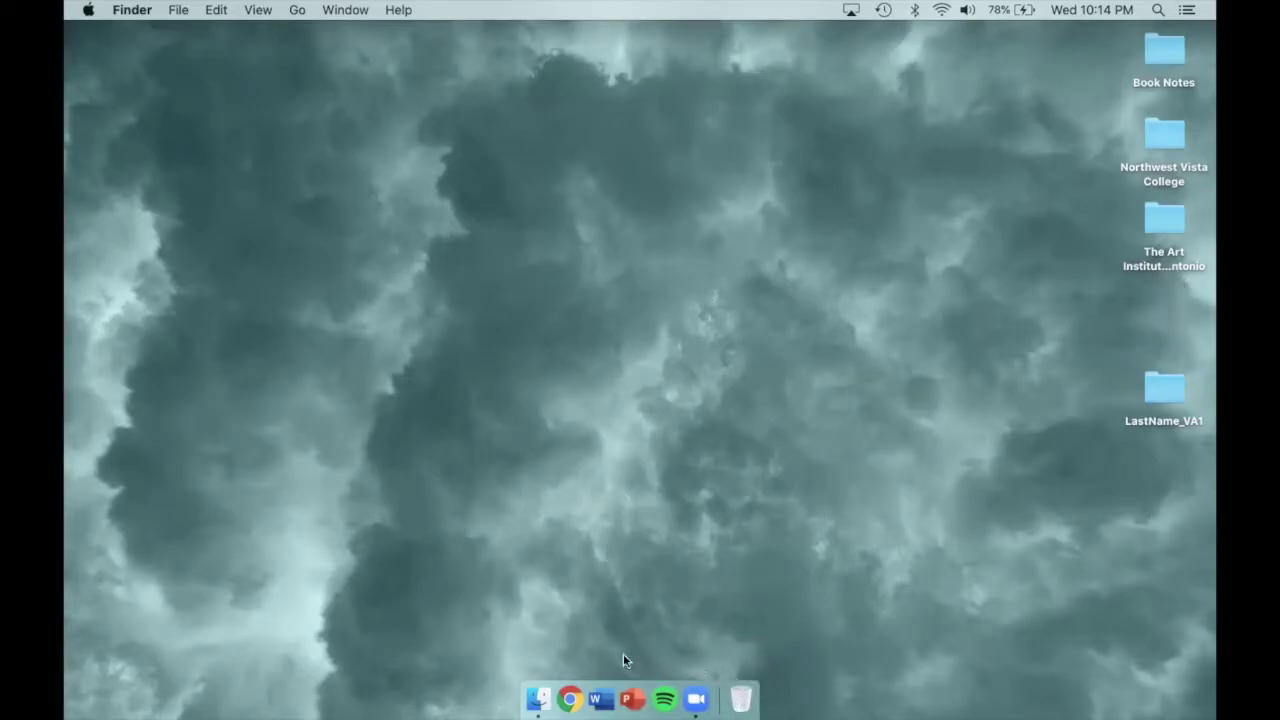
# Step: Launch Adobe Bridge 2019 from Applications > Adobe Bridge CC 2019
pyautogui.click(537, 700)
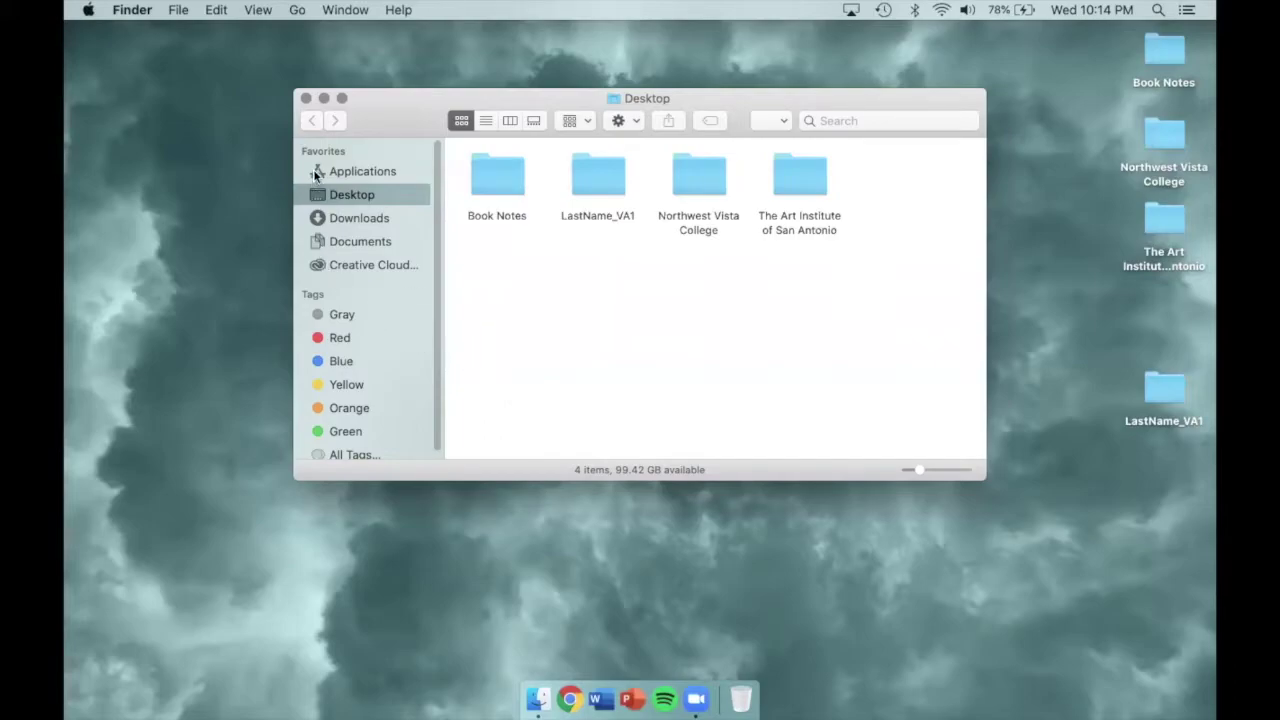
pyautogui.click(411, 171)
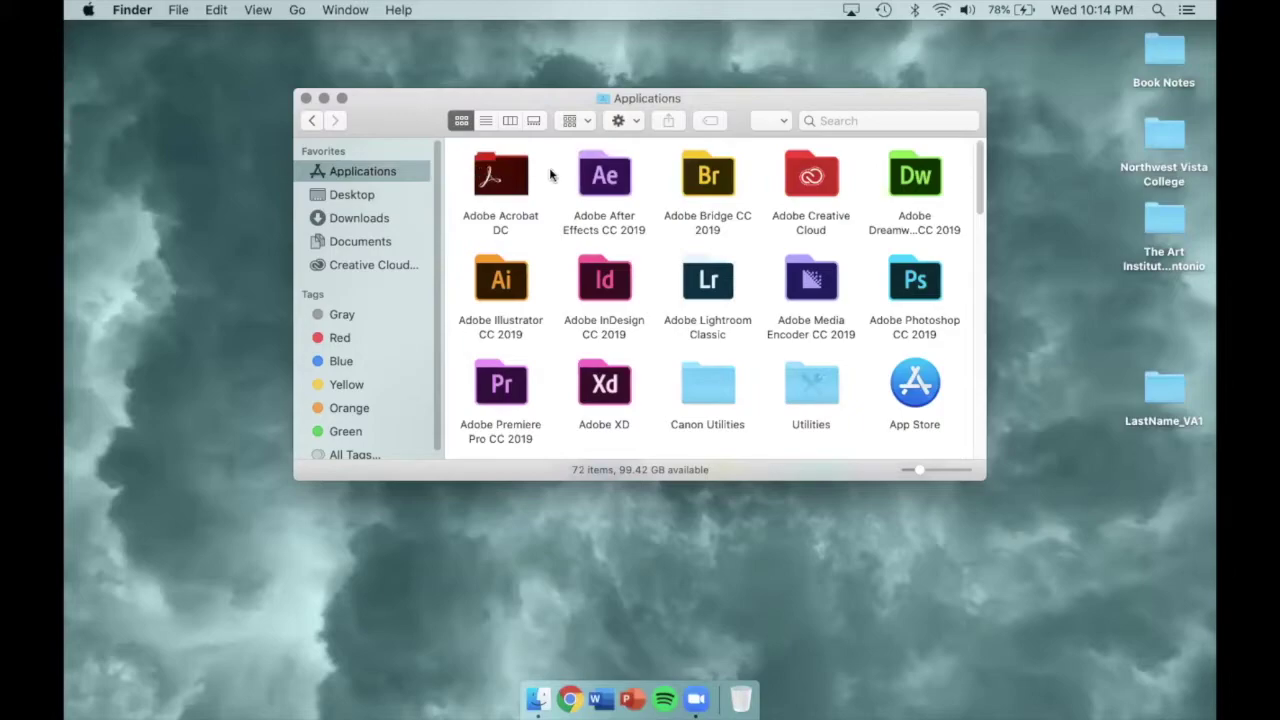
pyautogui.click(706, 176)
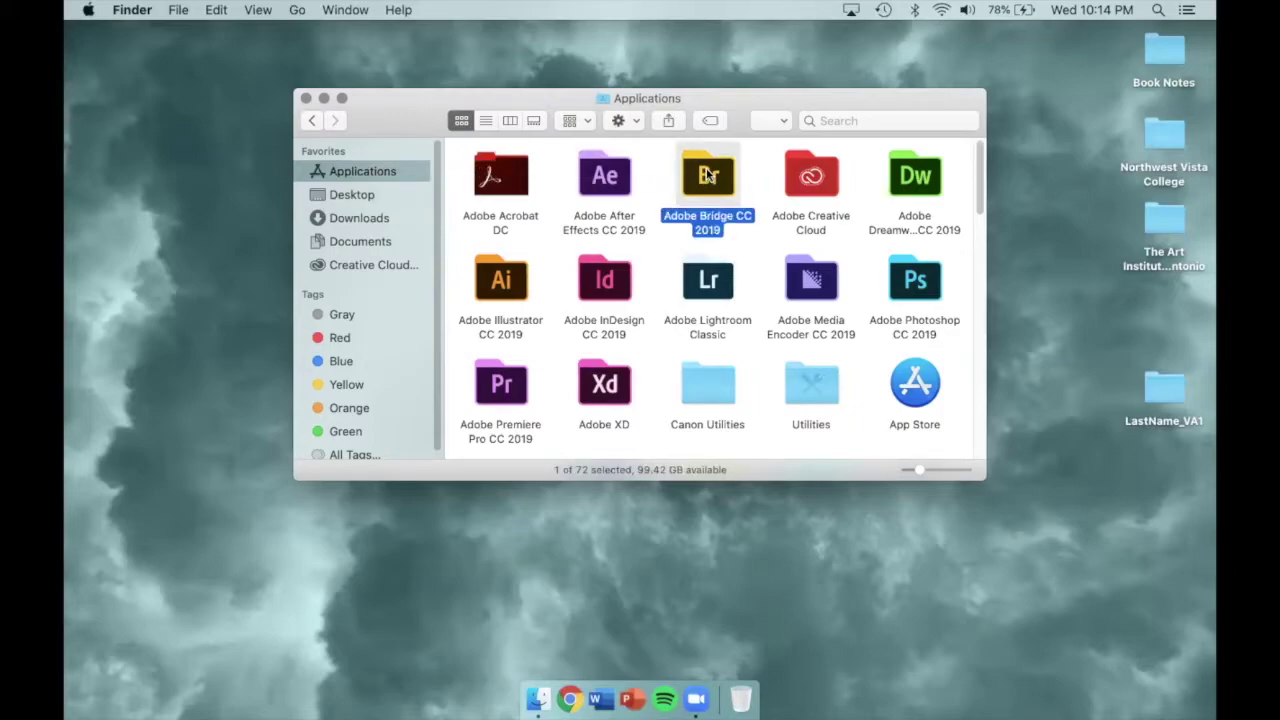
pyautogui.doubleClick(706, 176)
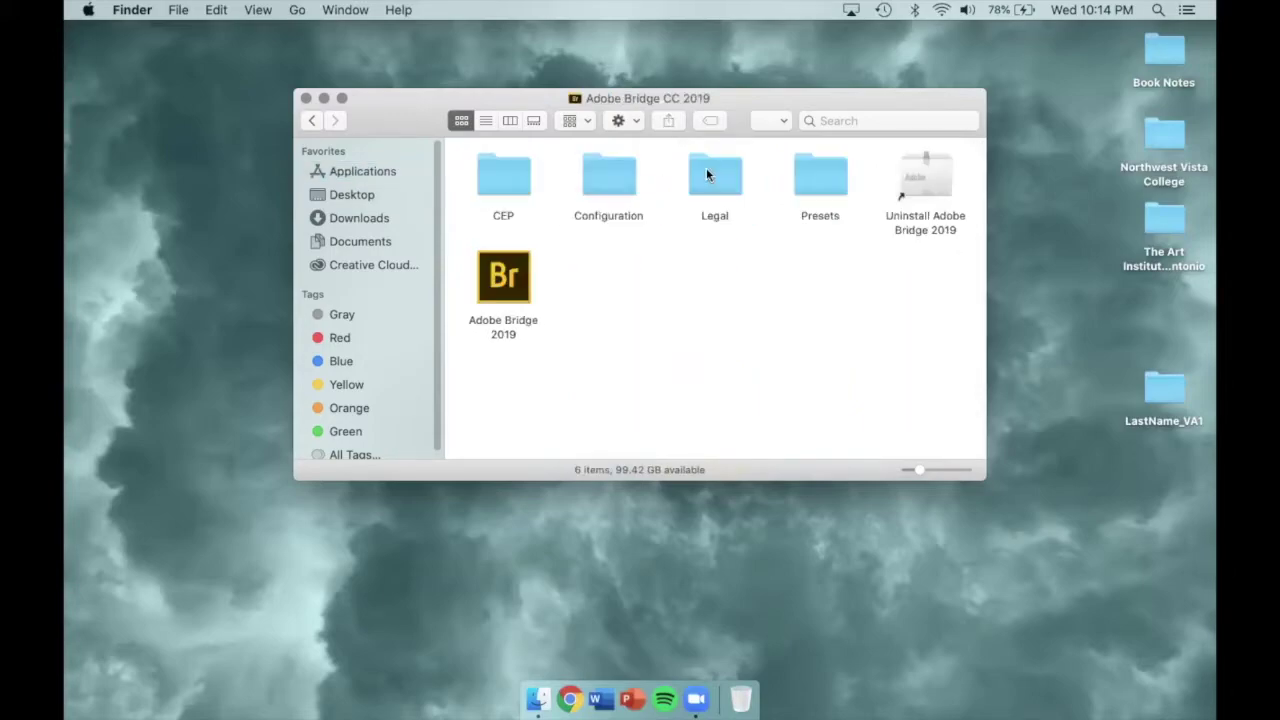
pyautogui.doubleClick(505, 275)
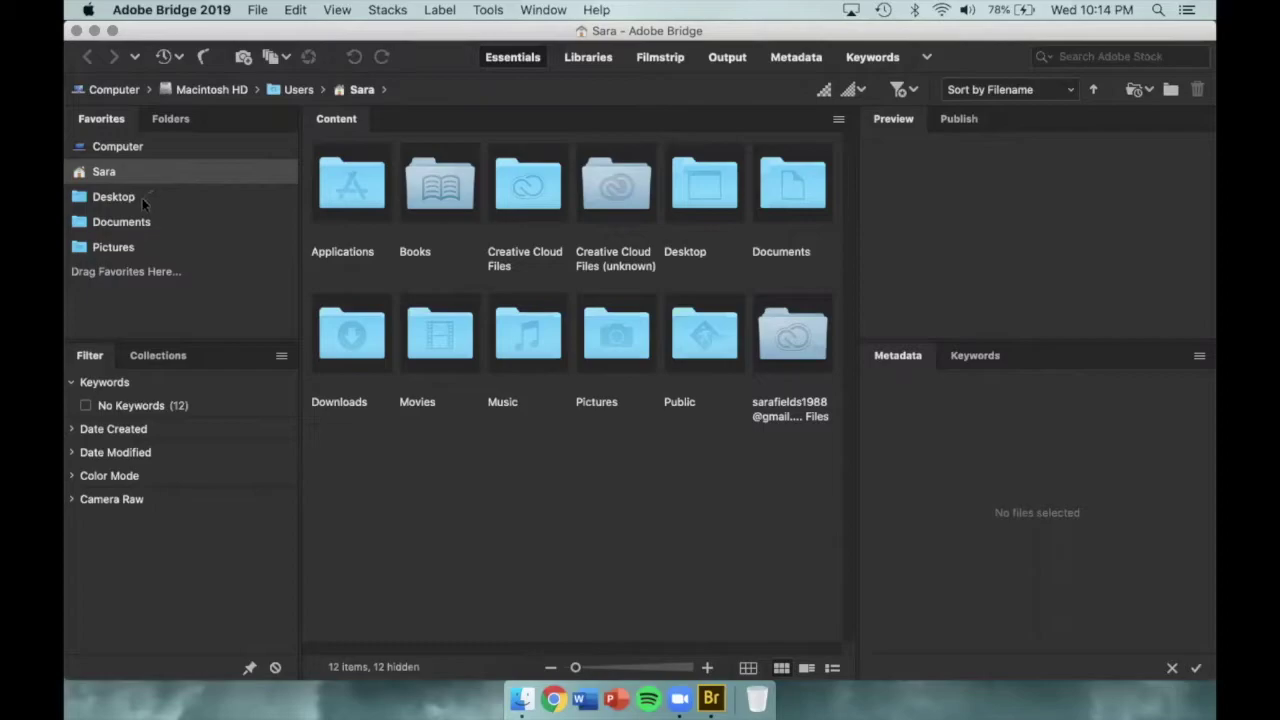
# Step: Browse to Desktop > LastName_VA1 in Bridge to view its 72 photos
pyautogui.click(235, 201)
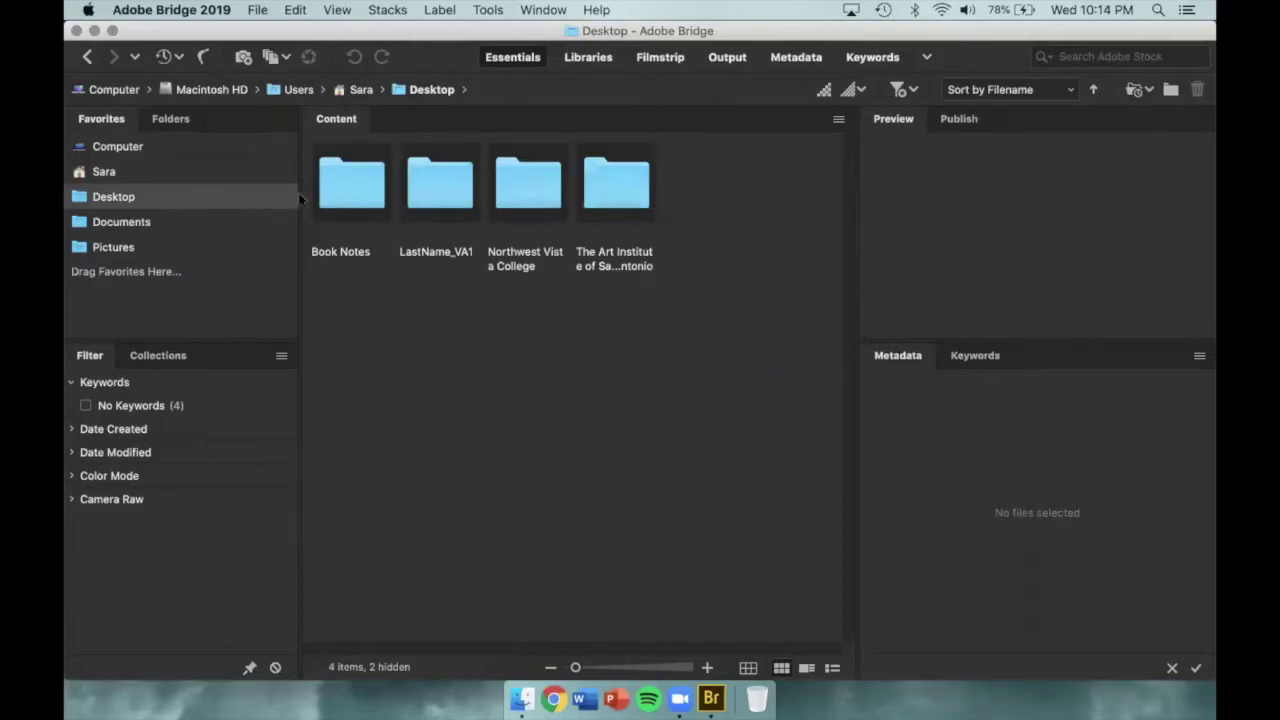
pyautogui.doubleClick(436, 185)
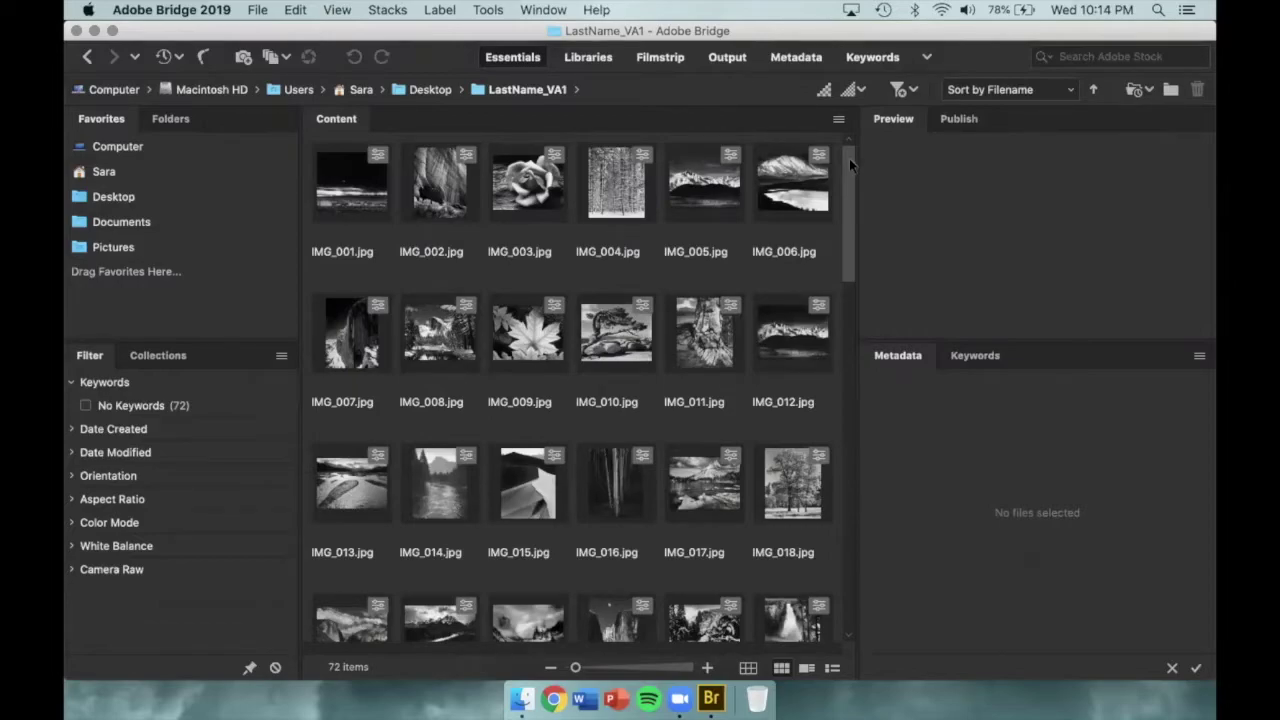
pyautogui.moveTo(849, 158)
pyautogui.mouseDown()
pyautogui.moveTo(849, 513)
pyautogui.moveTo(851, 152)
pyautogui.mouseUp()
# Step: Select all 72 photos in LastName_VA1, starting from IMG_001
pyautogui.click(352, 186)
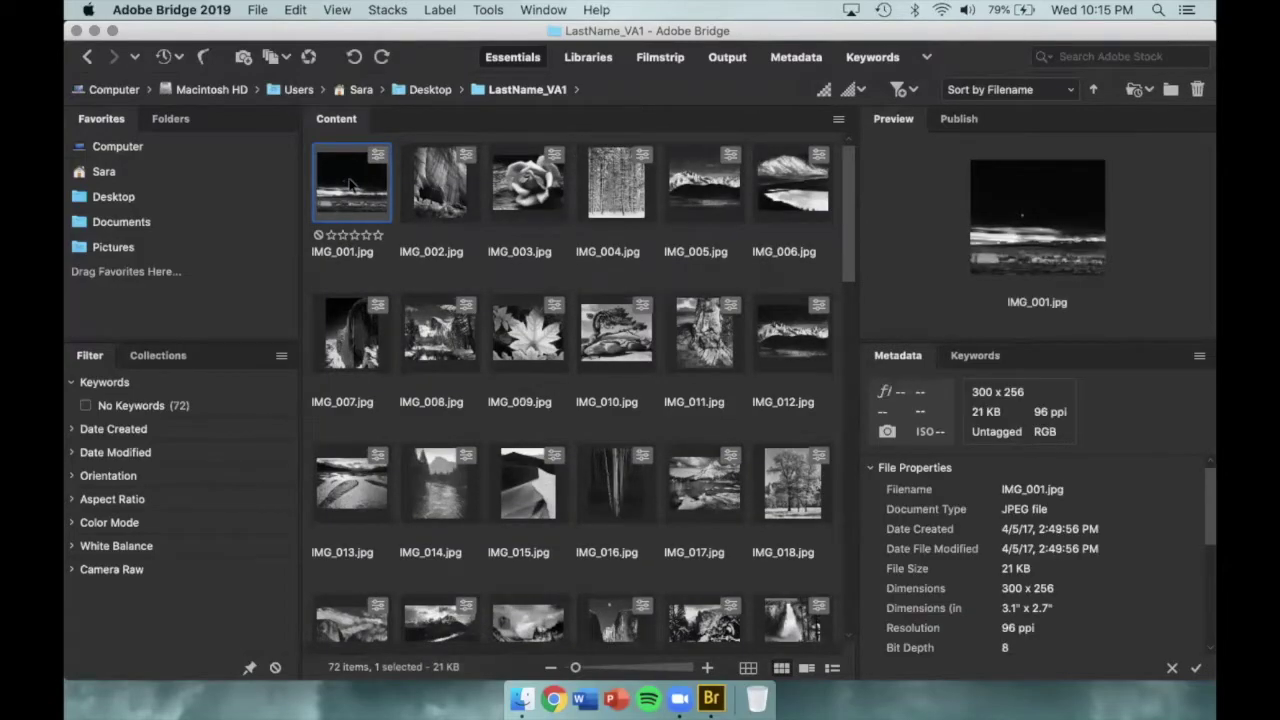
pyautogui.press('super+a')
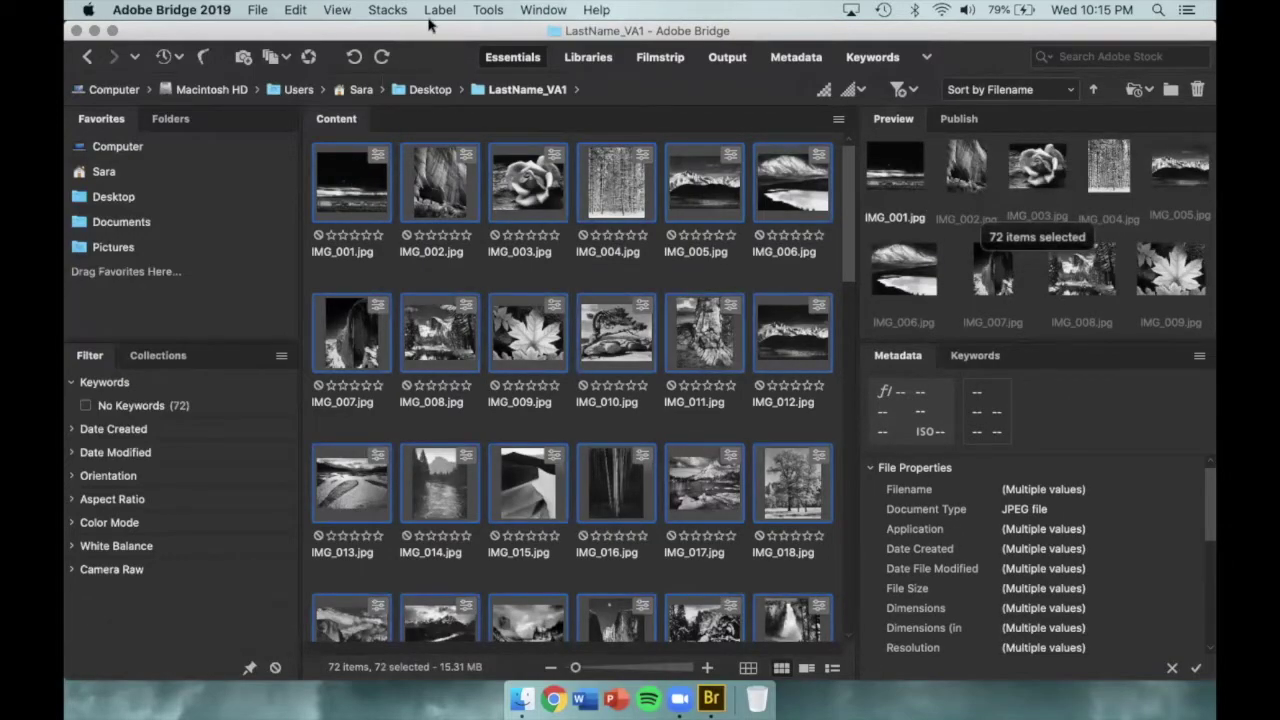
pyautogui.click(488, 10)
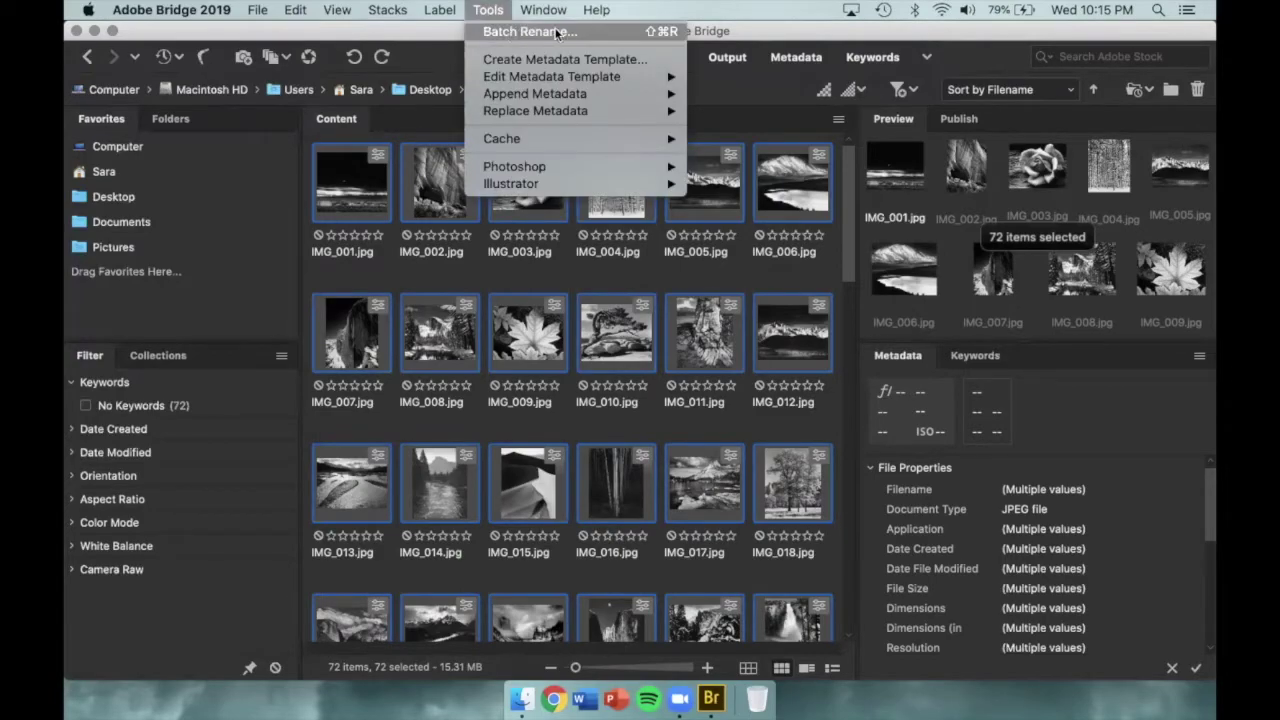
# Step: Start a Batch Rename of the selection and trim the naming rules to two rows
pyautogui.click(607, 31)
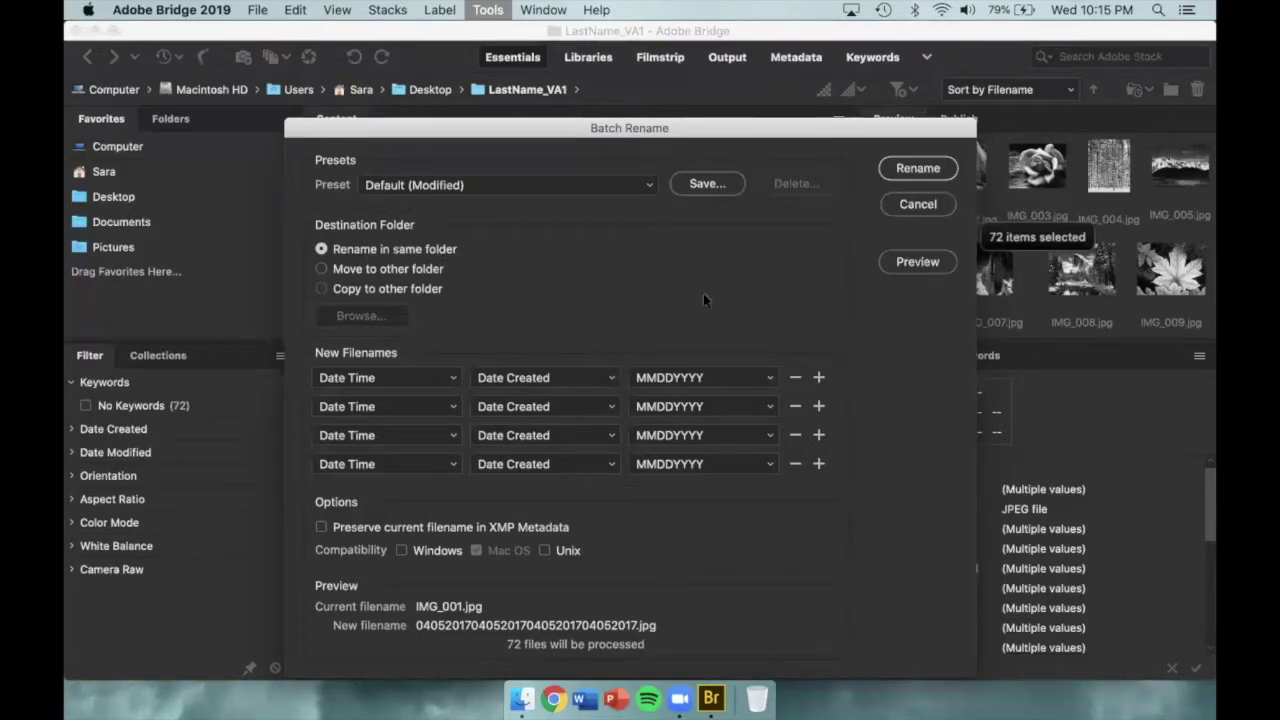
pyautogui.click(795, 464)
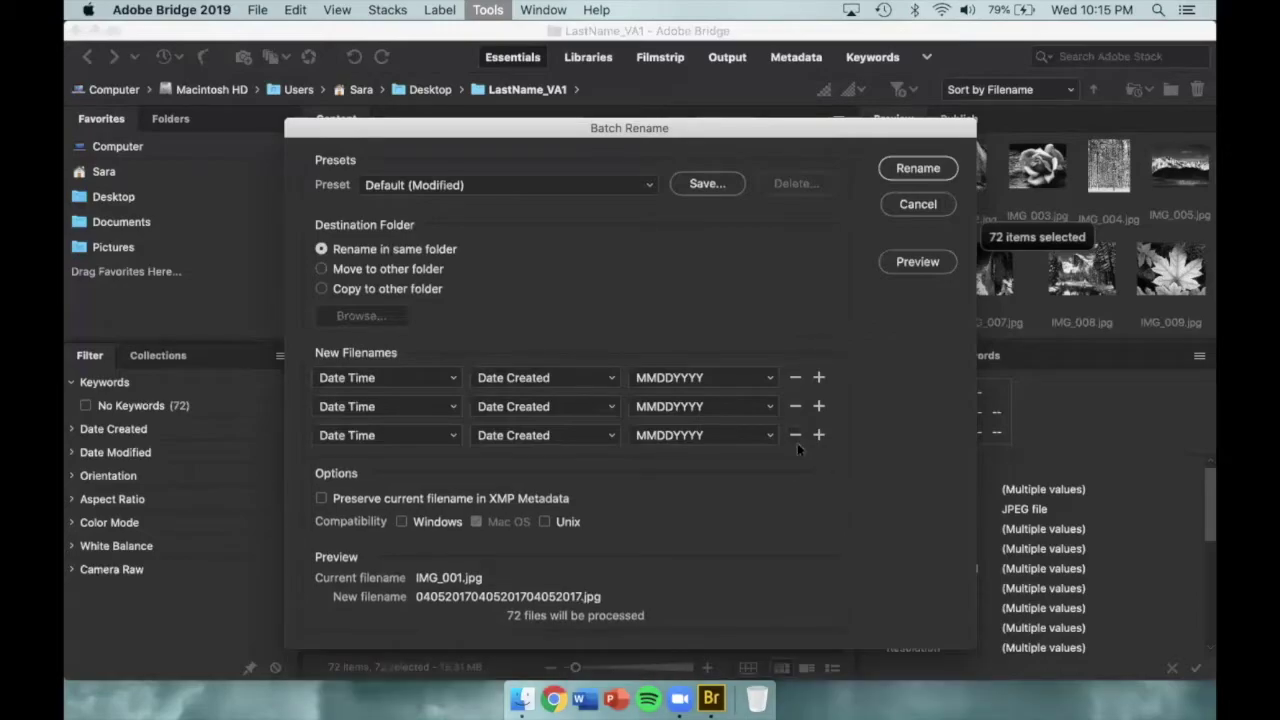
pyautogui.click(795, 436)
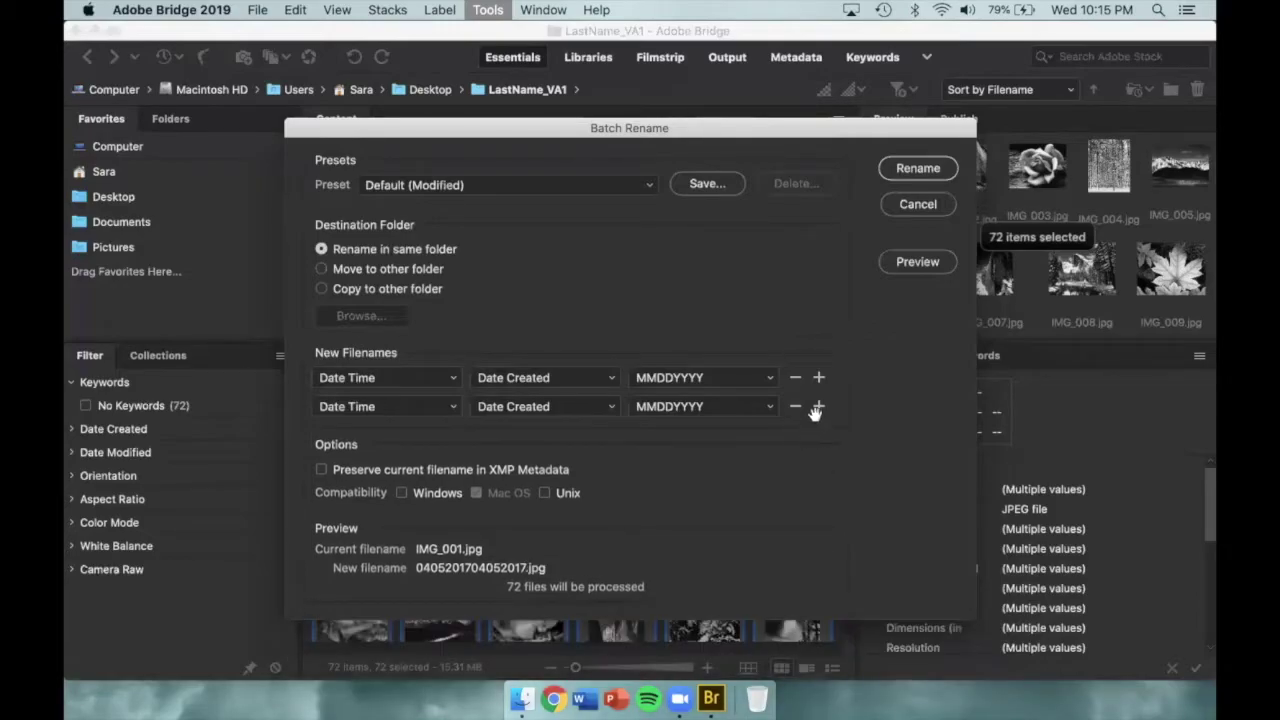
pyautogui.click(818, 407)
pyautogui.click(818, 435)
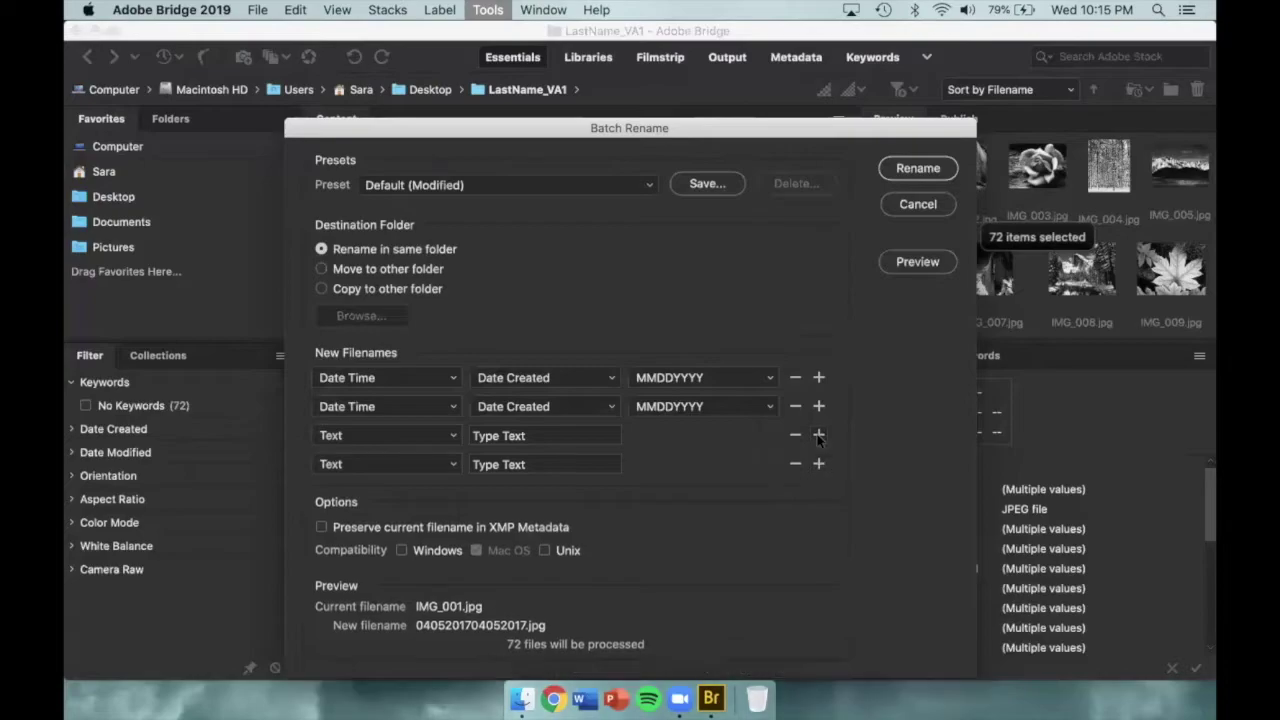
pyautogui.click(795, 464)
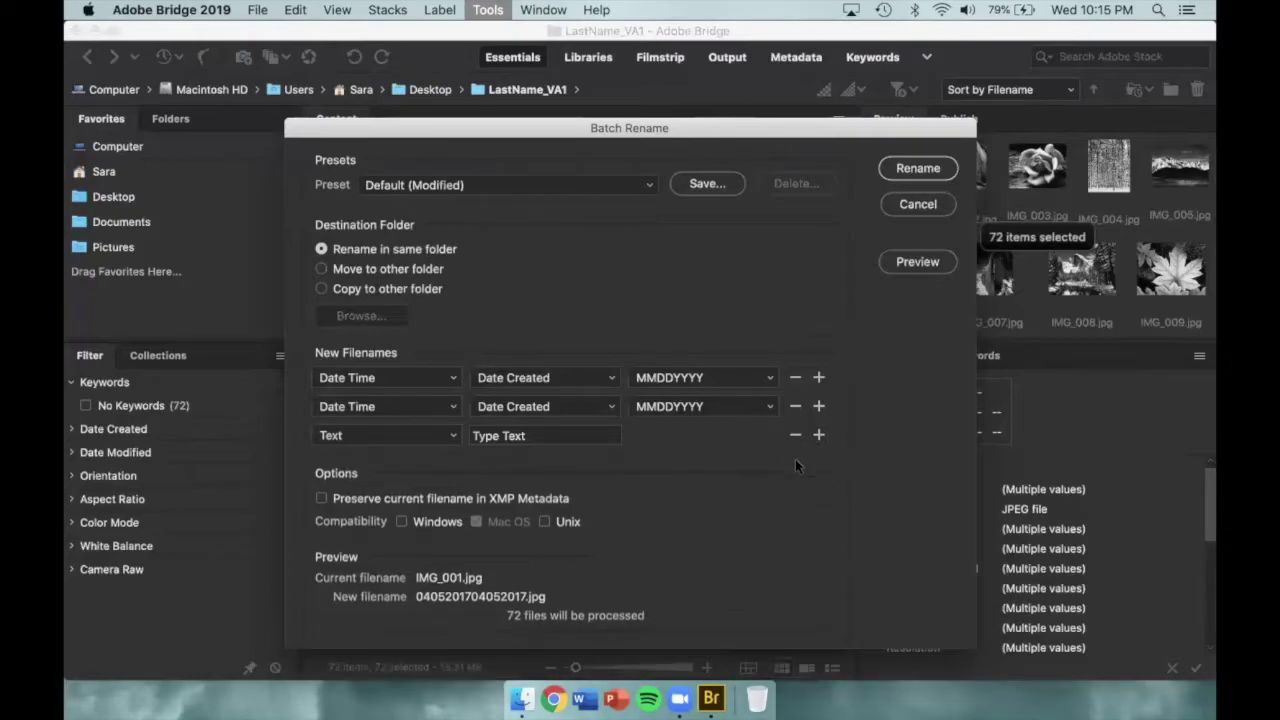
pyautogui.click(795, 437)
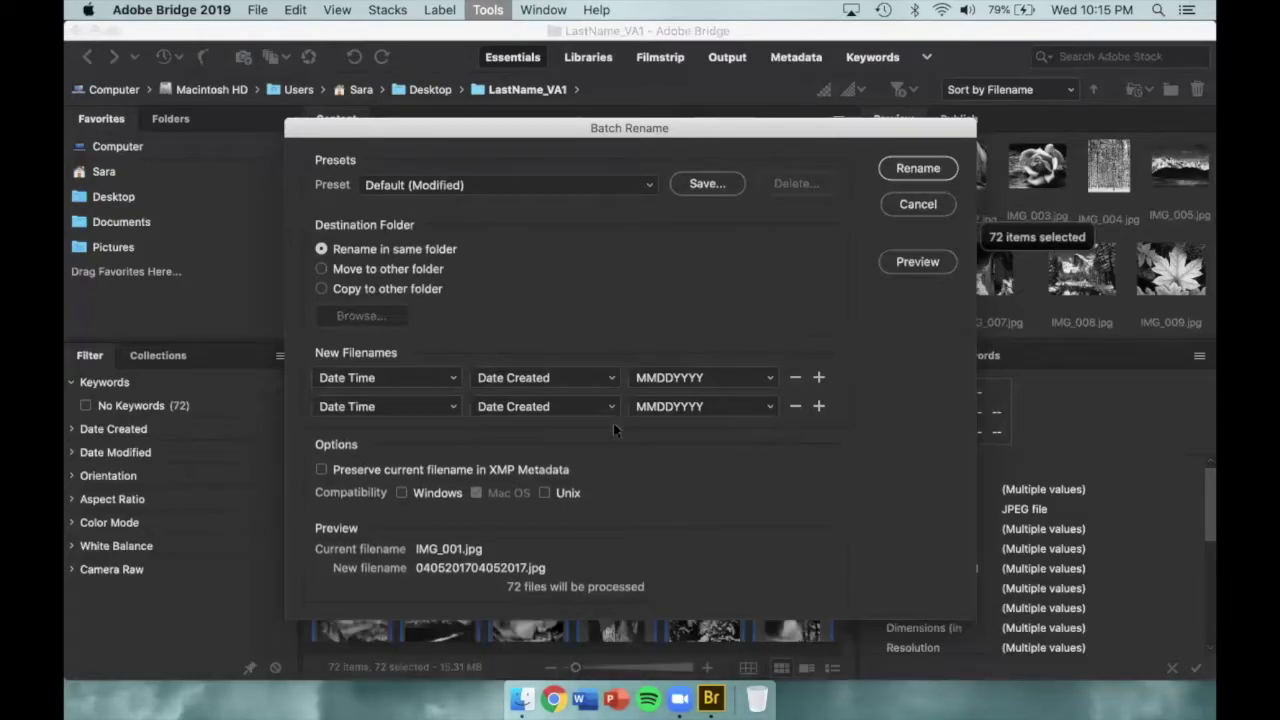
# Step: Set the first naming part to Text 'LastName_'
pyautogui.click(452, 378)
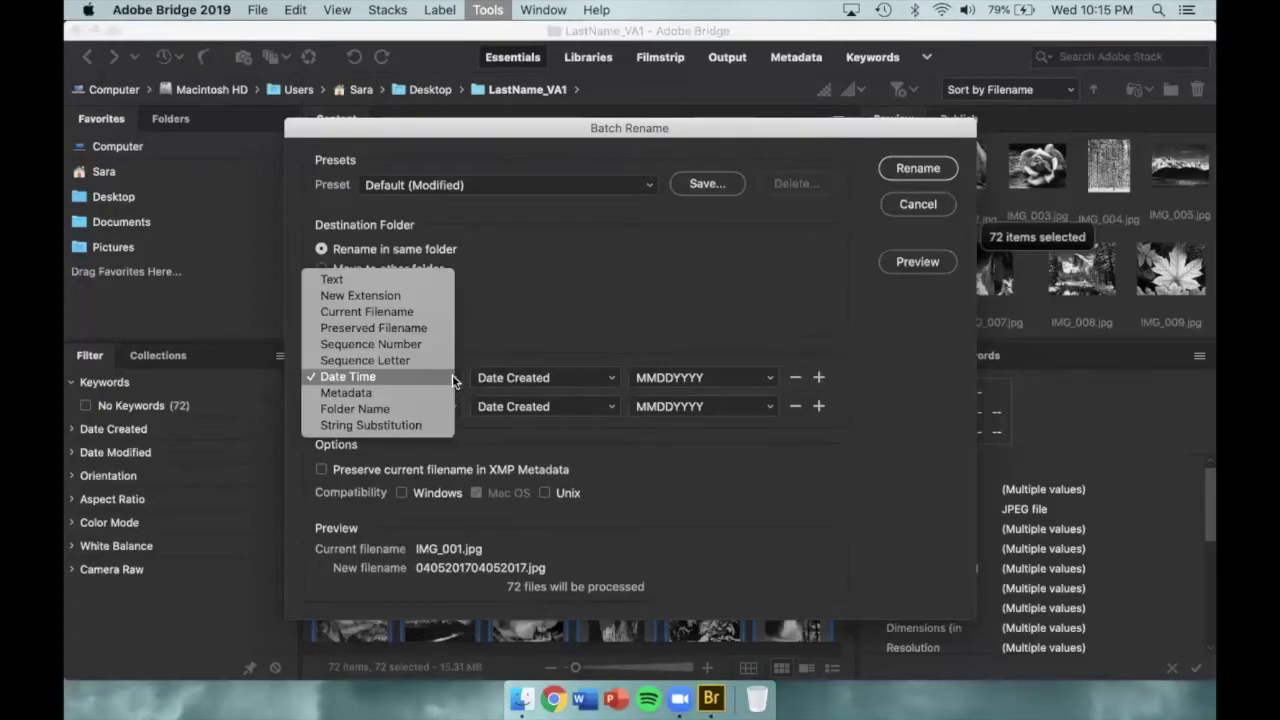
pyautogui.click(445, 282)
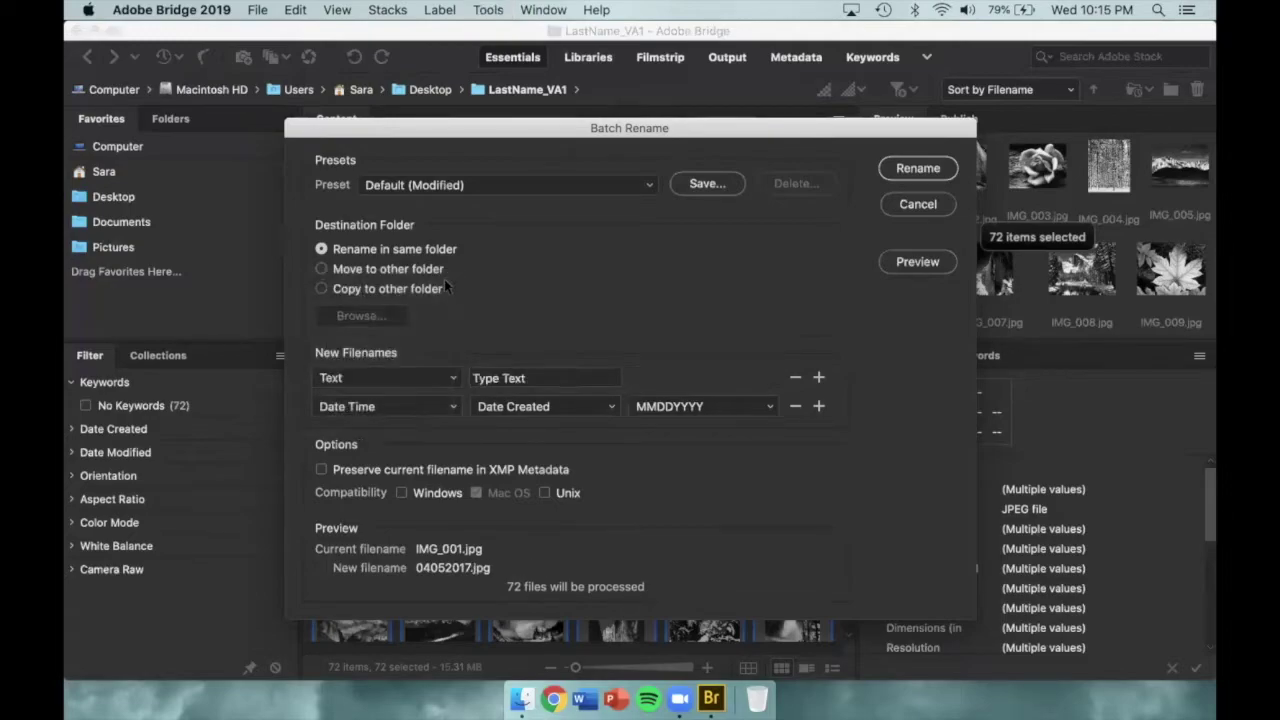
pyautogui.click(540, 377)
pyautogui.write('Las')
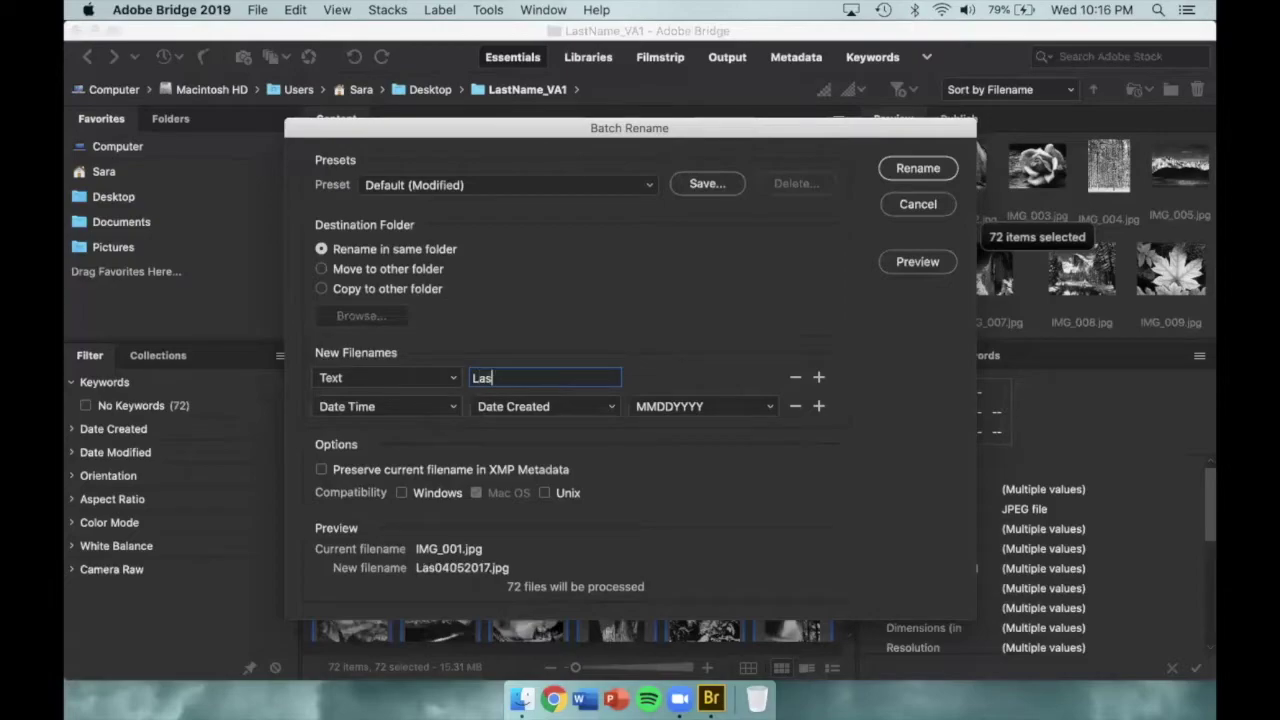
pyautogui.write('tName_')
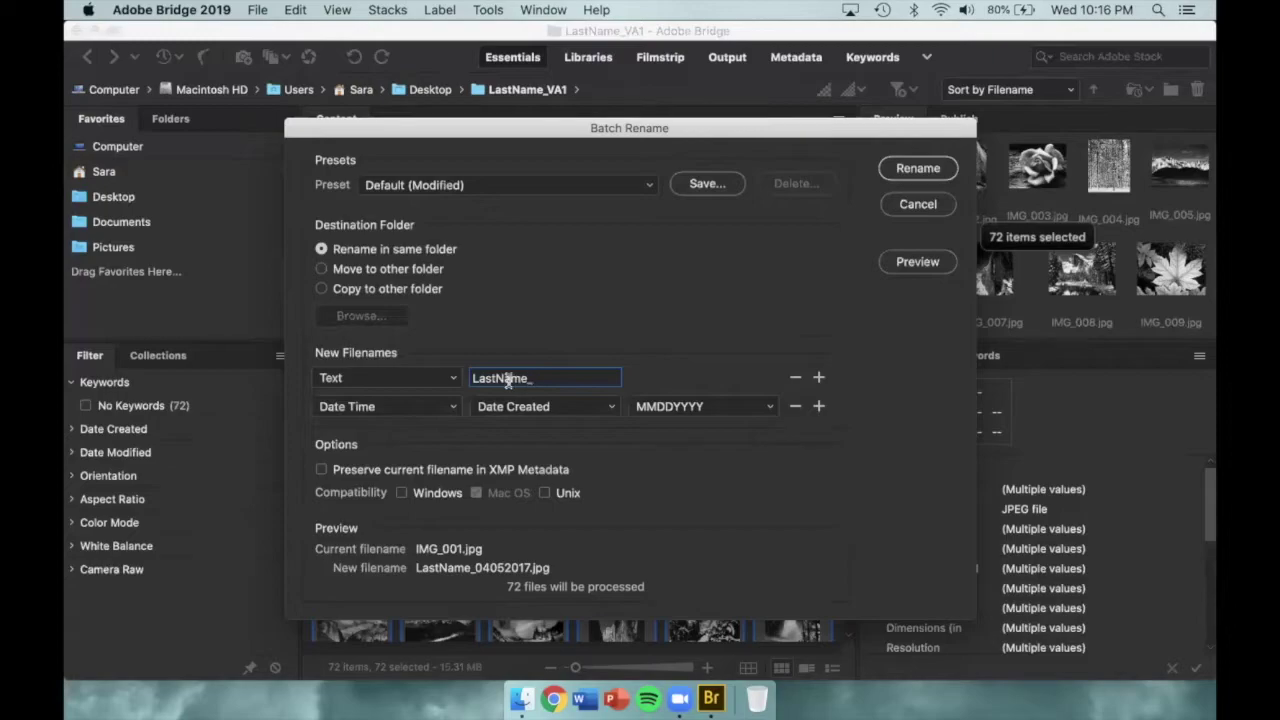
# Step: Make the second part a three-digit Sequence Number starting at 1 and rename all photos
pyautogui.click(453, 408)
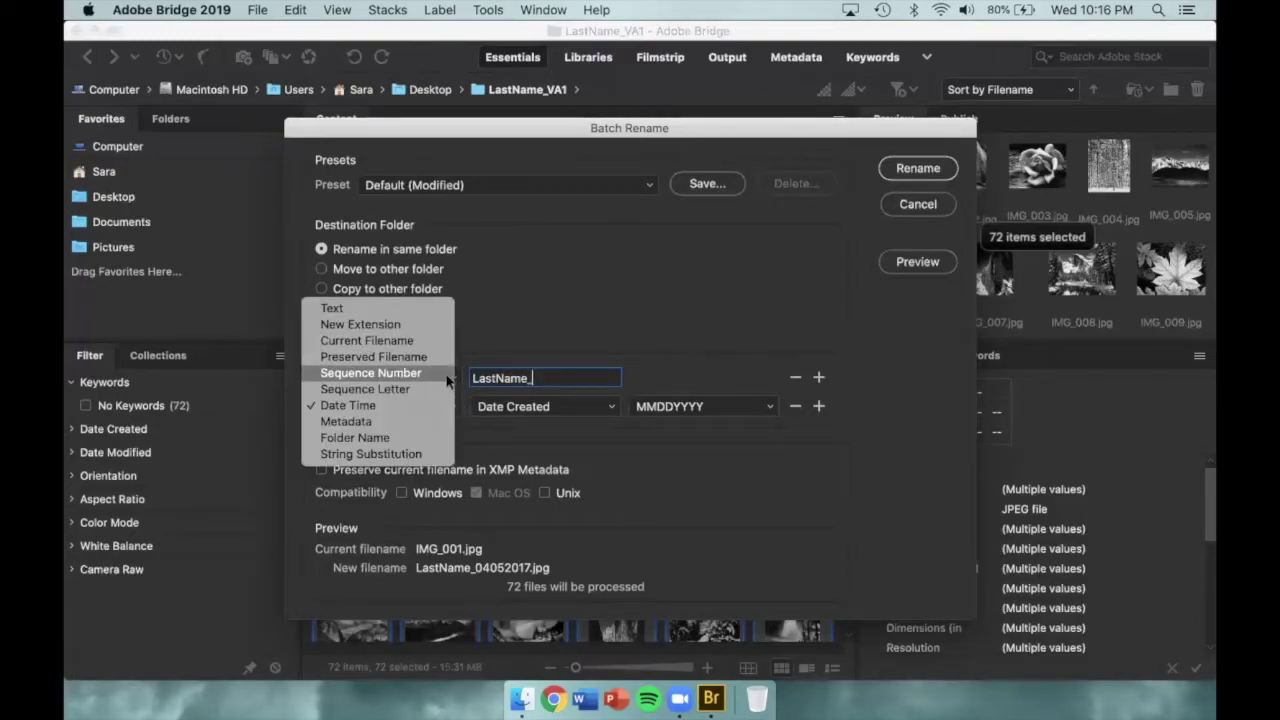
pyautogui.click(447, 376)
pyautogui.click(491, 406)
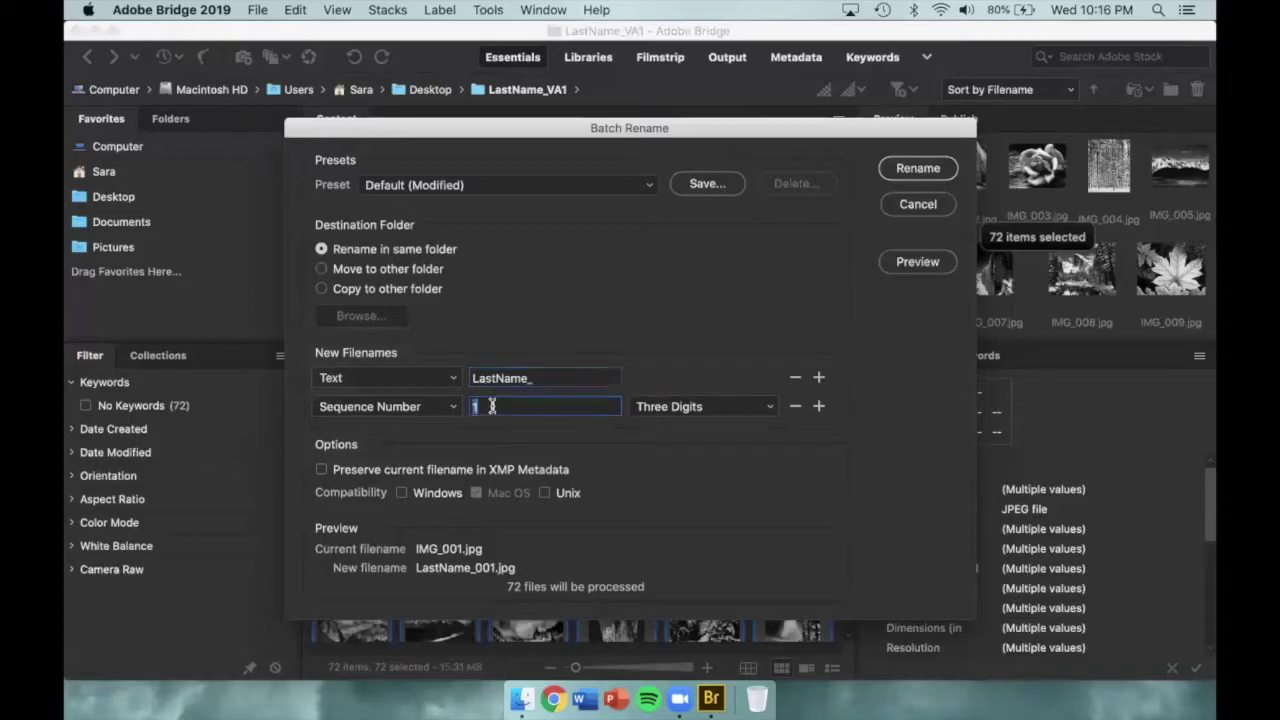
pyautogui.click(666, 408)
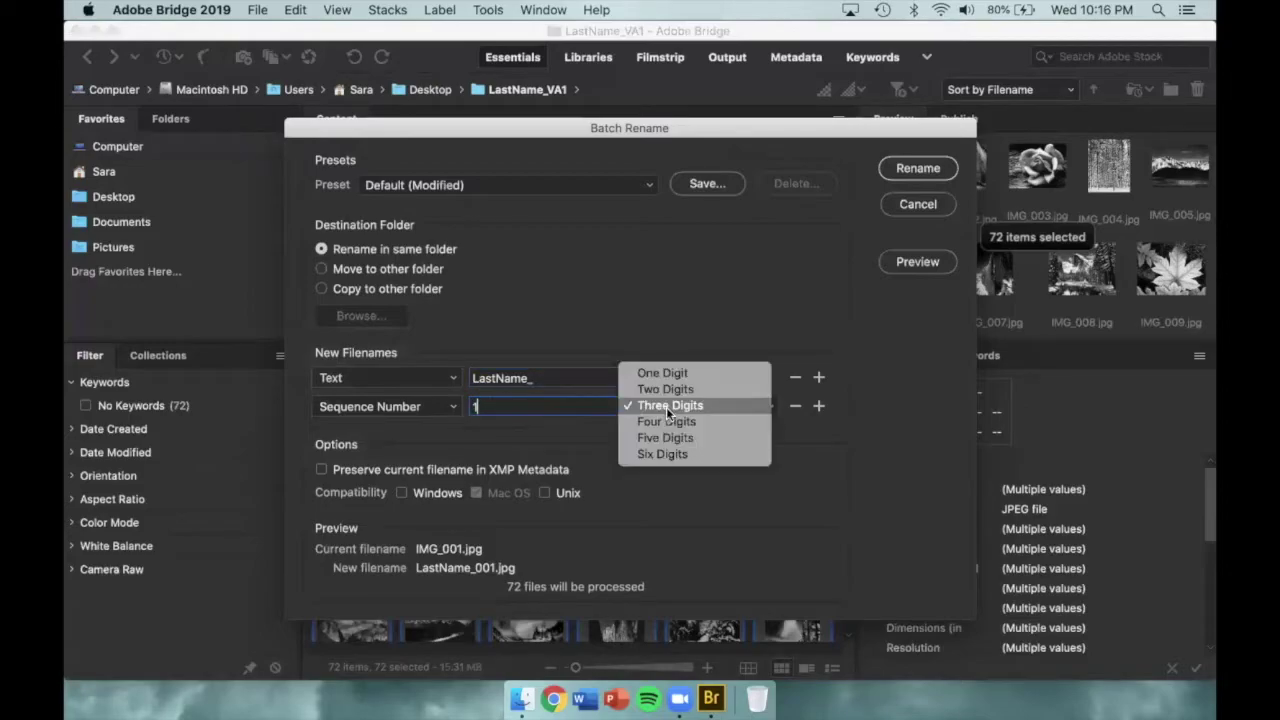
pyautogui.click(752, 413)
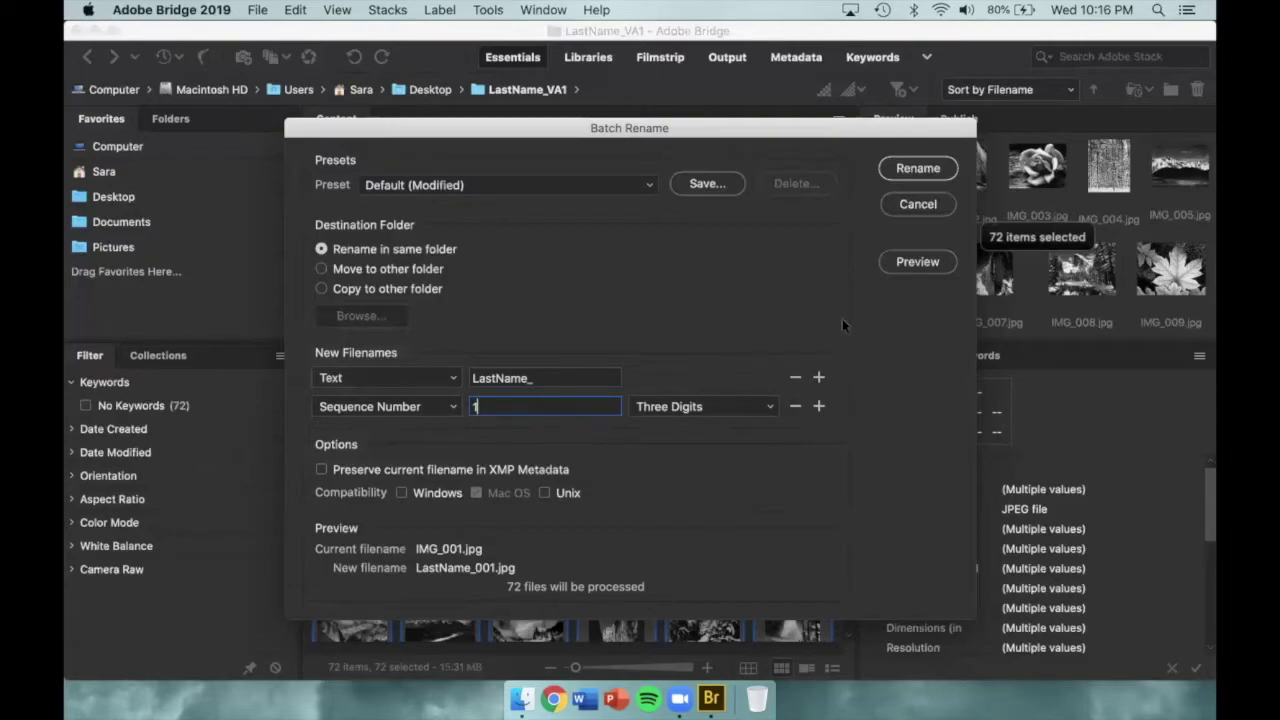
pyautogui.click(914, 170)
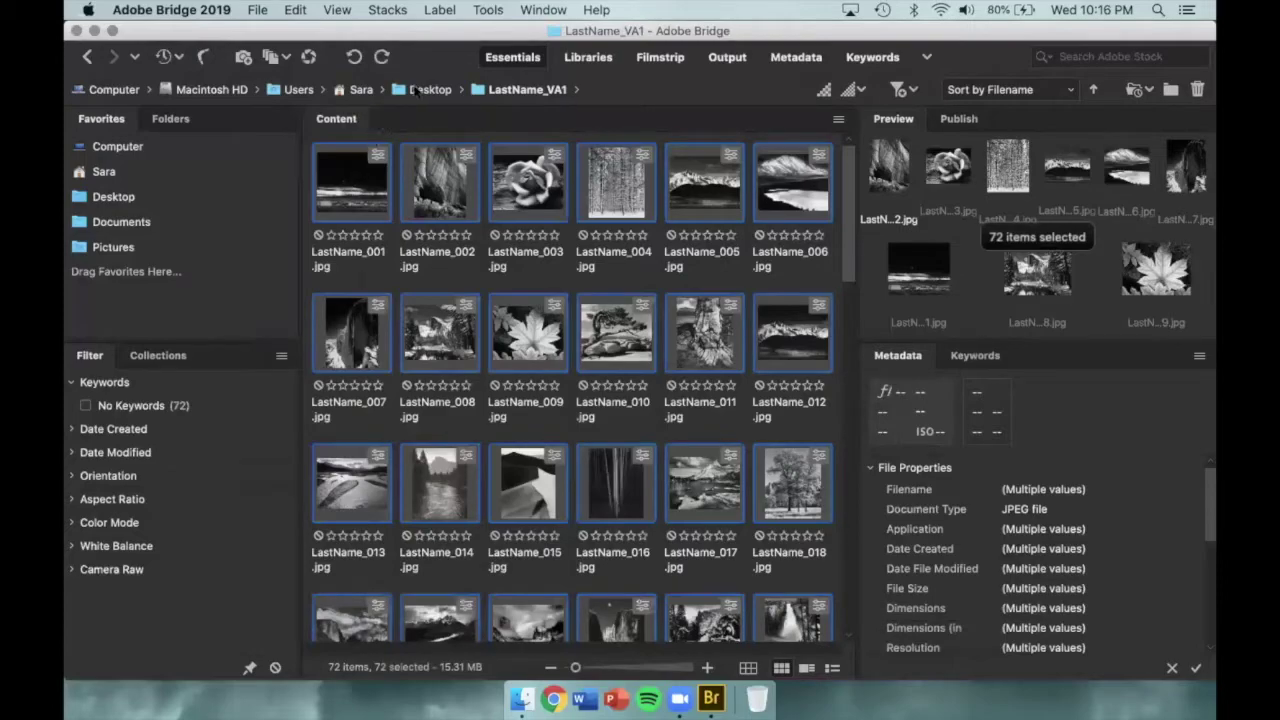
# Step: Switch to the Output workspace and select all 72 renamed photos in the filmstrip
pyautogui.click(728, 60)
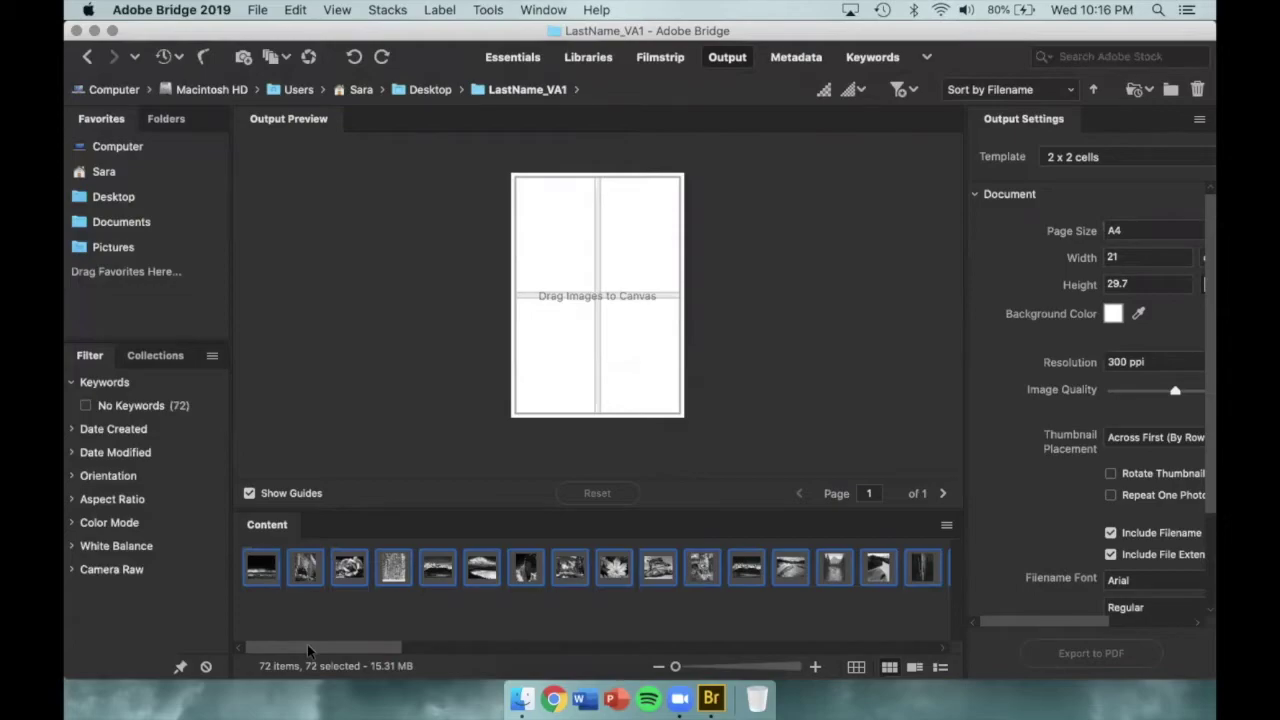
pyautogui.moveTo(307, 649); pyautogui.dragTo(907, 645)
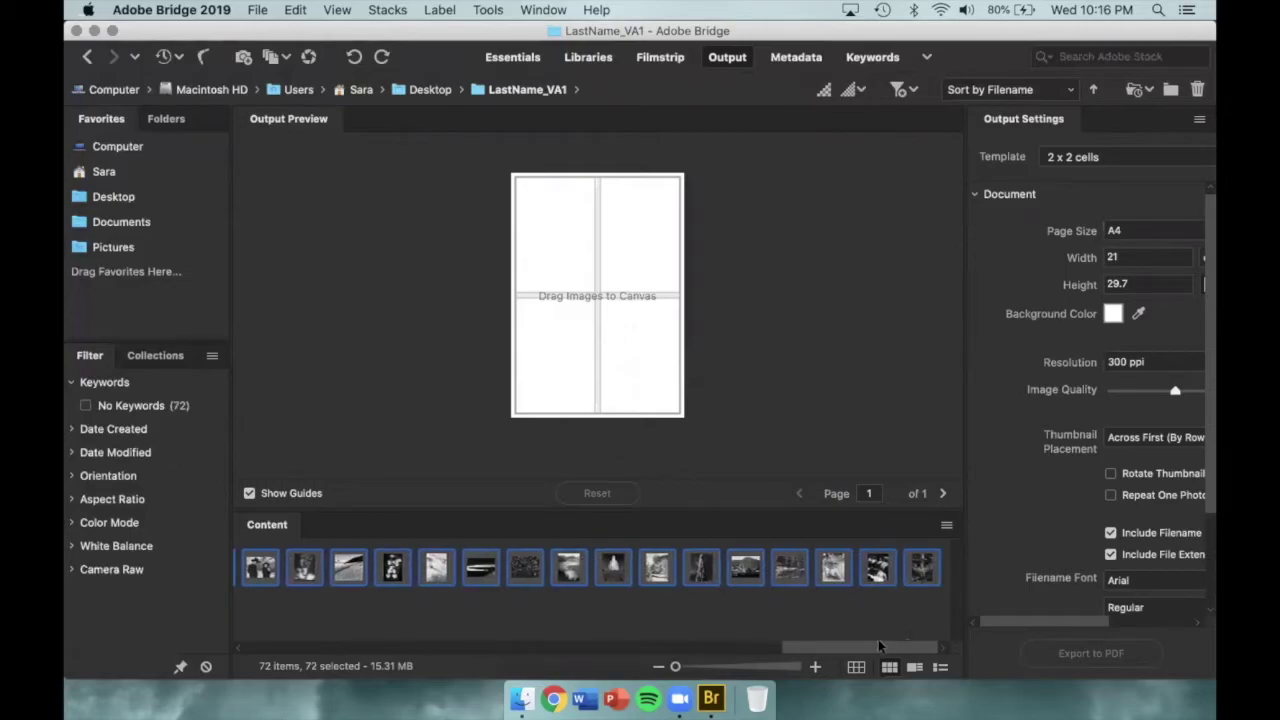
pyautogui.moveTo(847, 648); pyautogui.dragTo(300, 650)
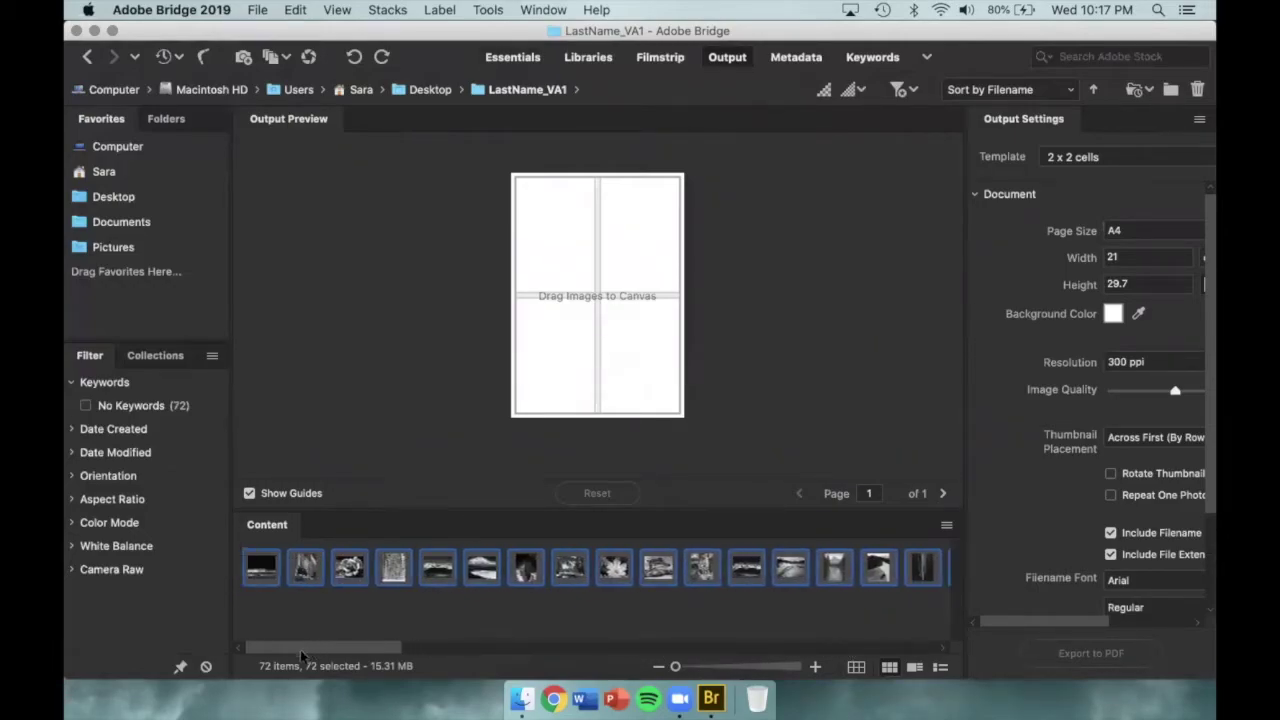
pyautogui.click(261, 567)
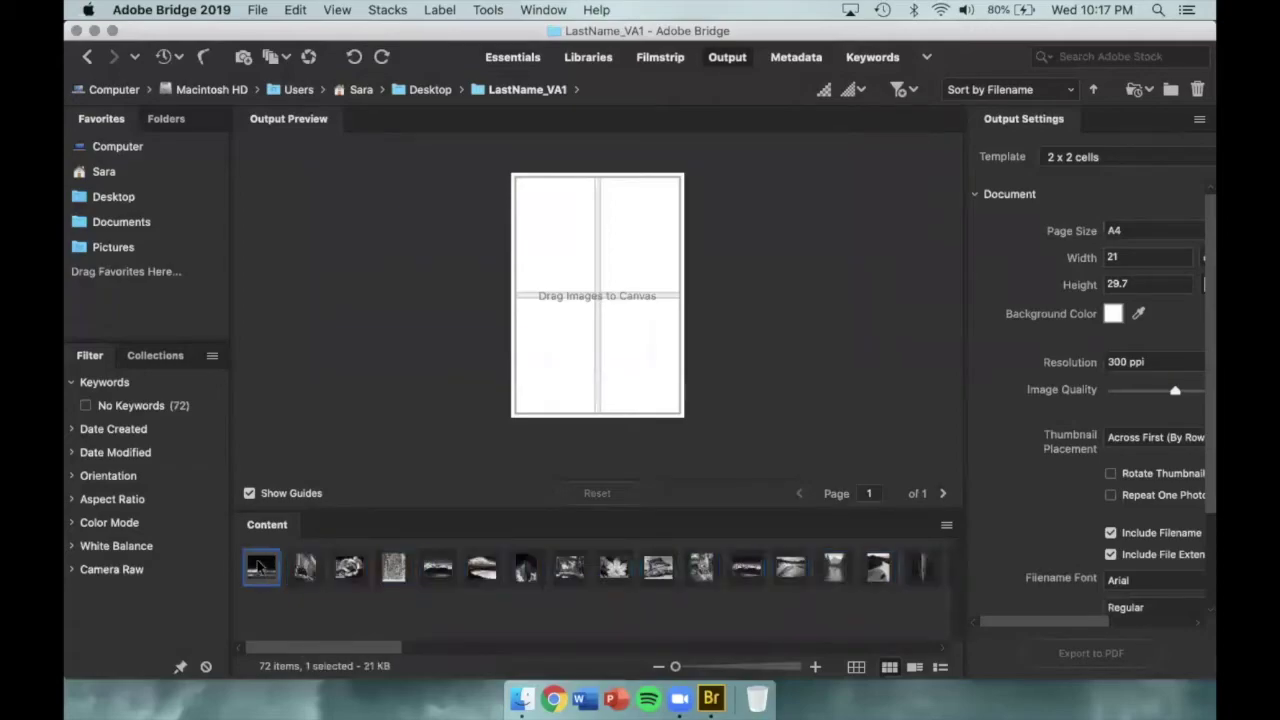
pyautogui.press('super+a')
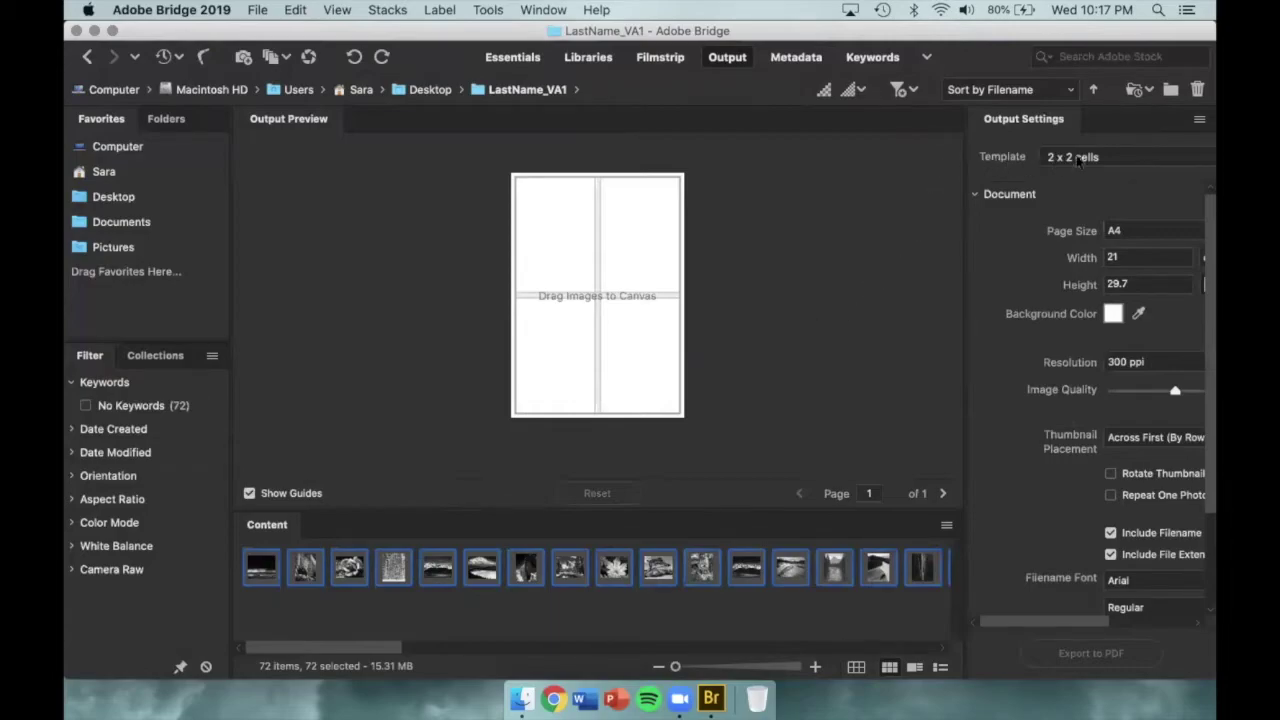
pyautogui.click(1186, 158)
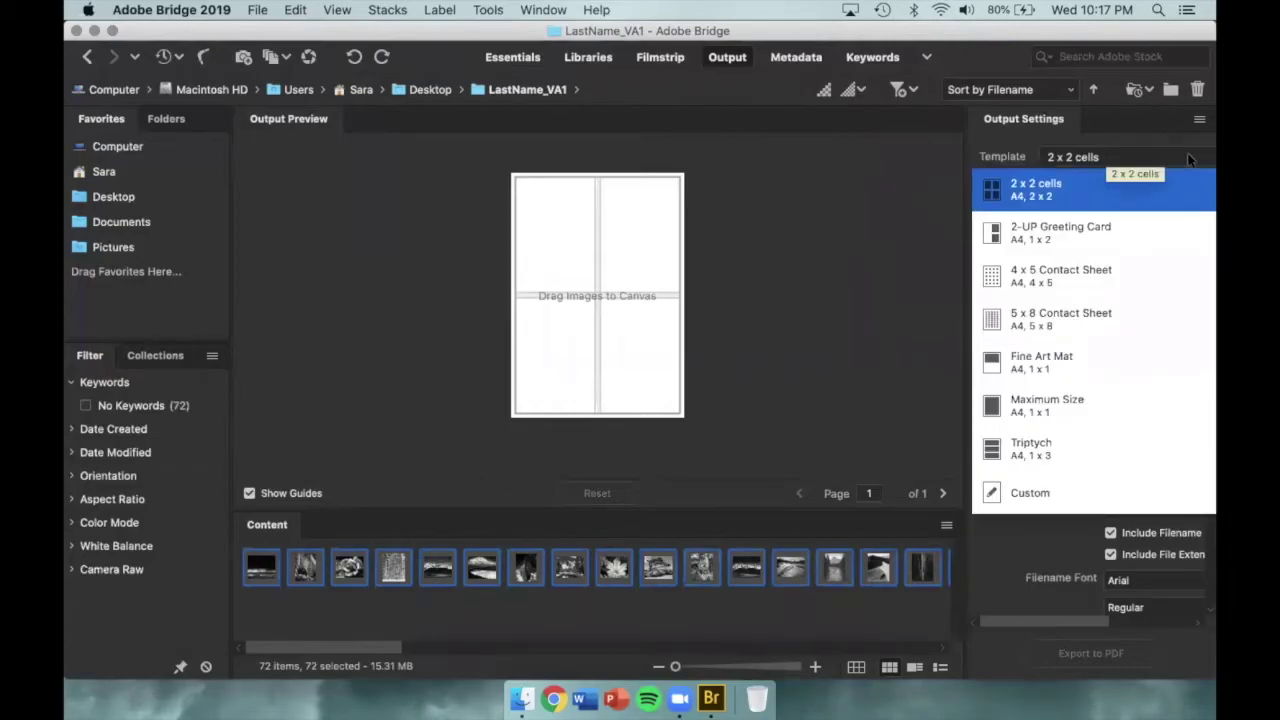
# Step: Apply the 4 x 5 Contact Sheet template, fill it with all 72 photos, and return to page 1
pyautogui.click(1163, 275)
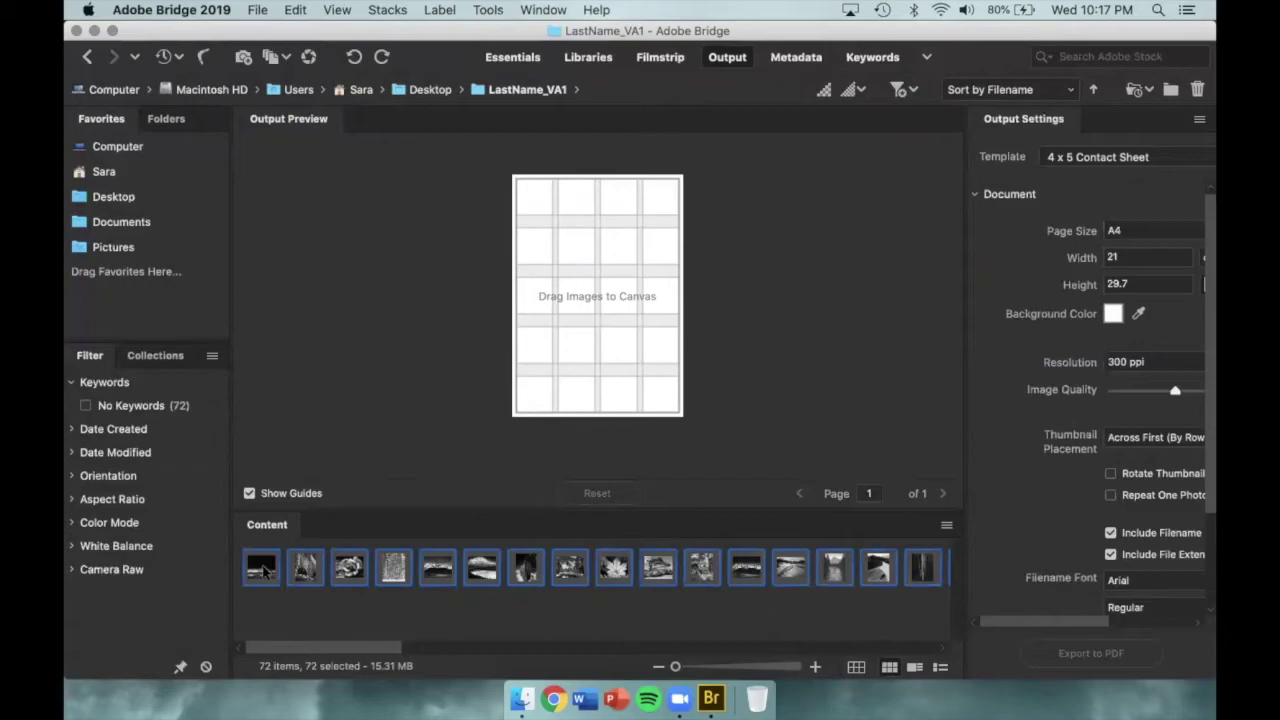
pyautogui.moveTo(262, 569); pyautogui.dragTo(607, 299)
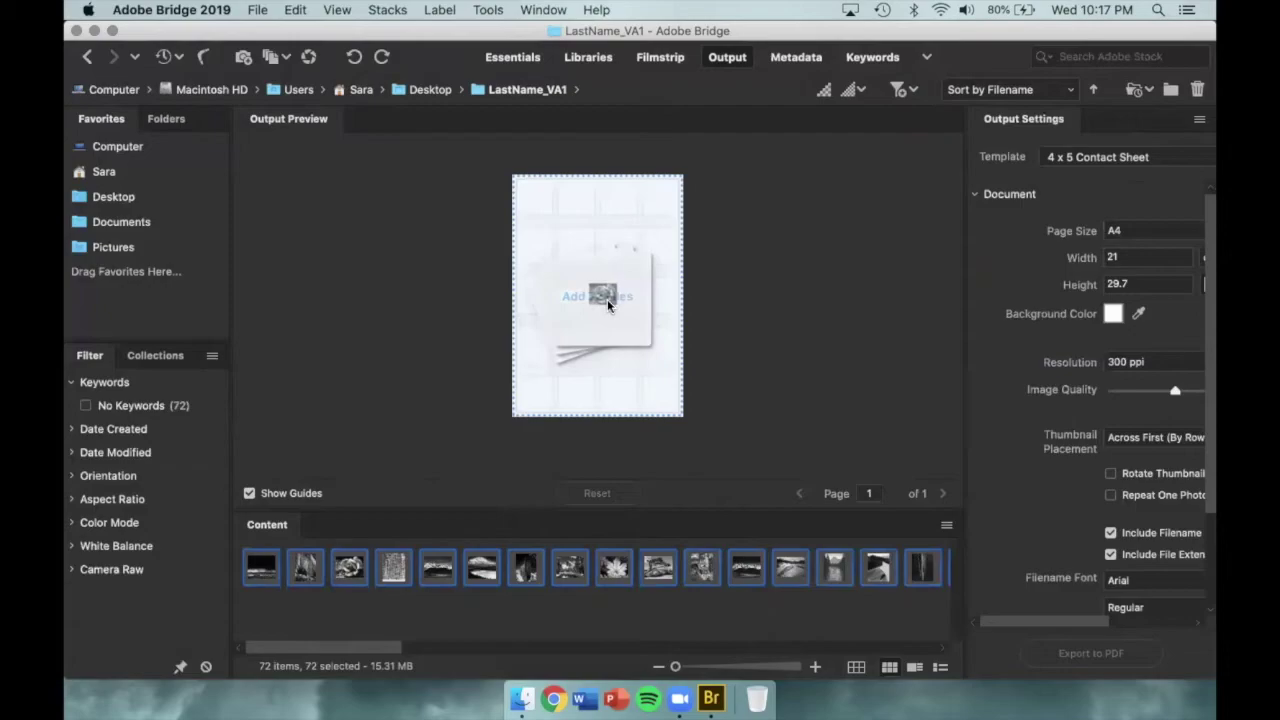
pyautogui.moveTo(607, 299); pyautogui.dragTo(607, 299)
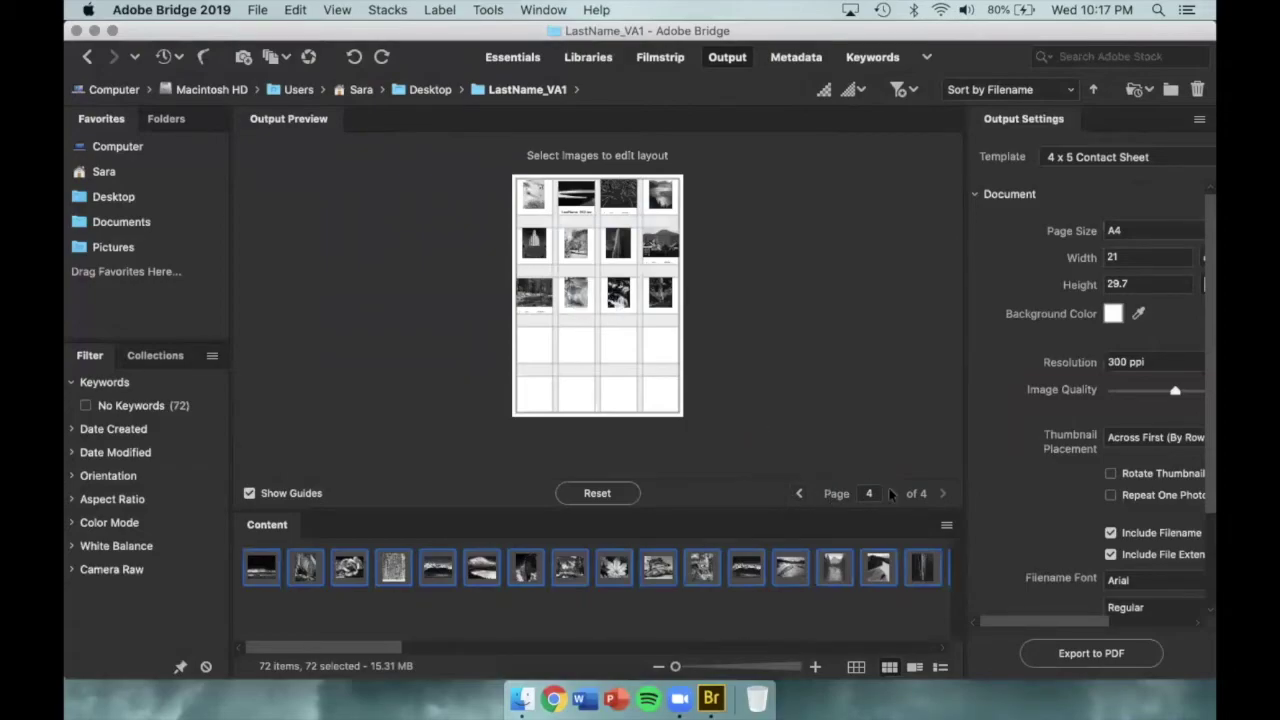
pyautogui.click(800, 494)
pyautogui.click(800, 494)
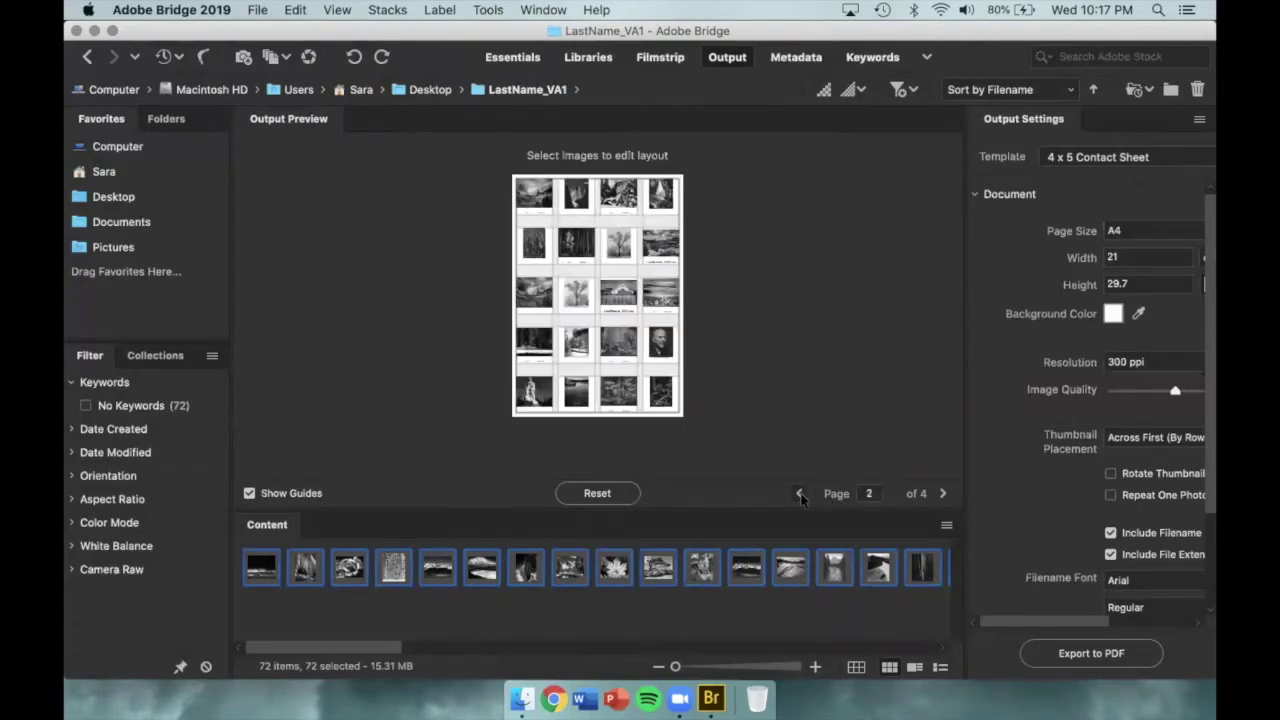
pyautogui.click(800, 494)
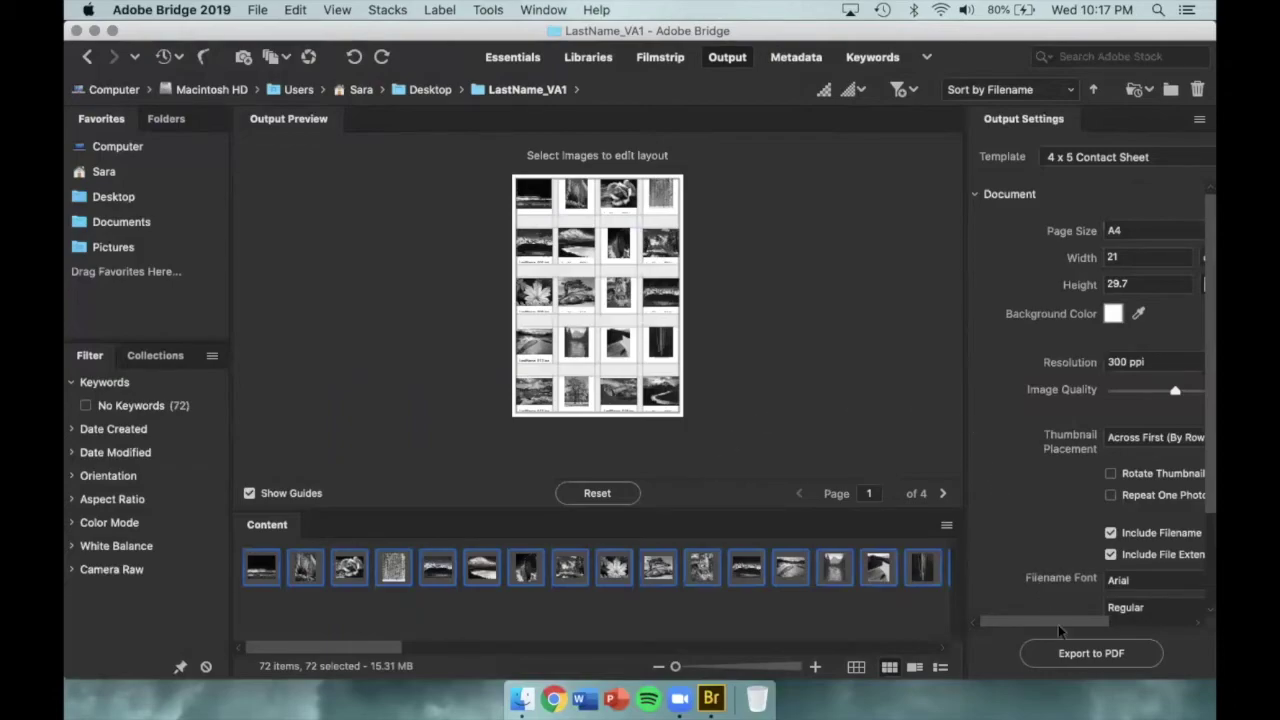
# Step: Save the 4x5 contact sheet as a PDF named 'LastName_CS' in the Desktop folder
pyautogui.click(1139, 652)
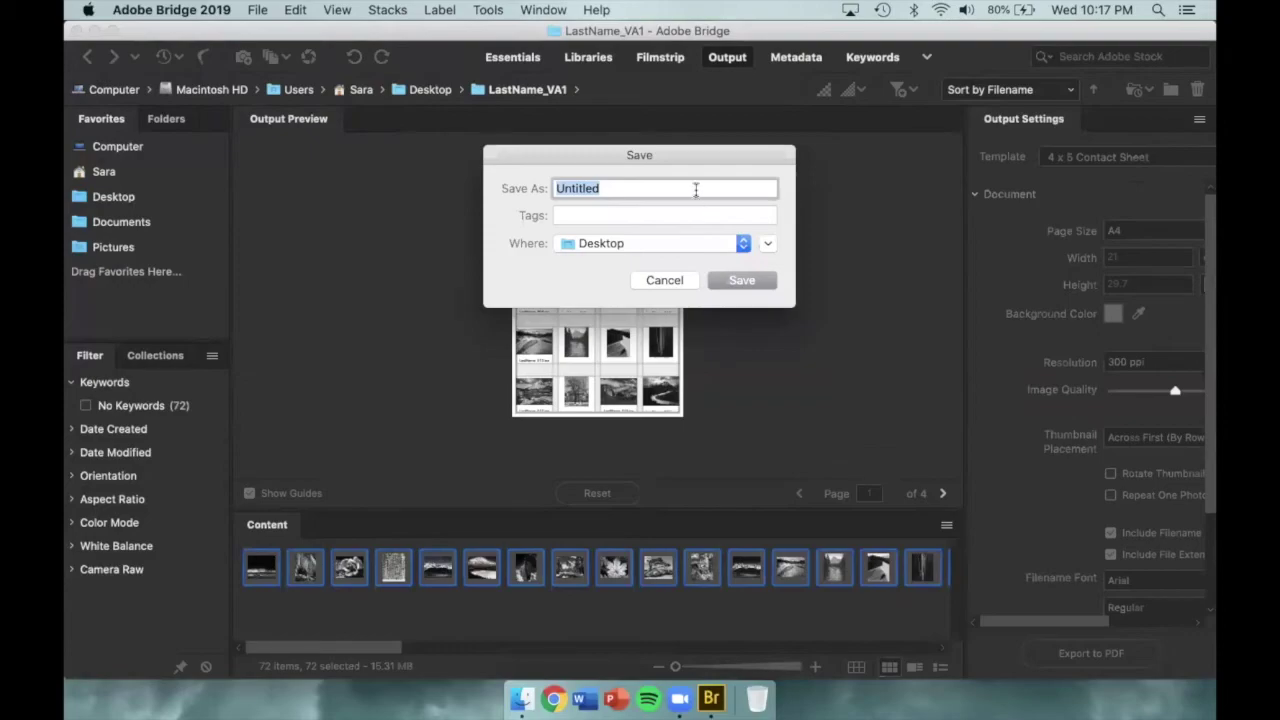
pyautogui.write('LastName_CS')
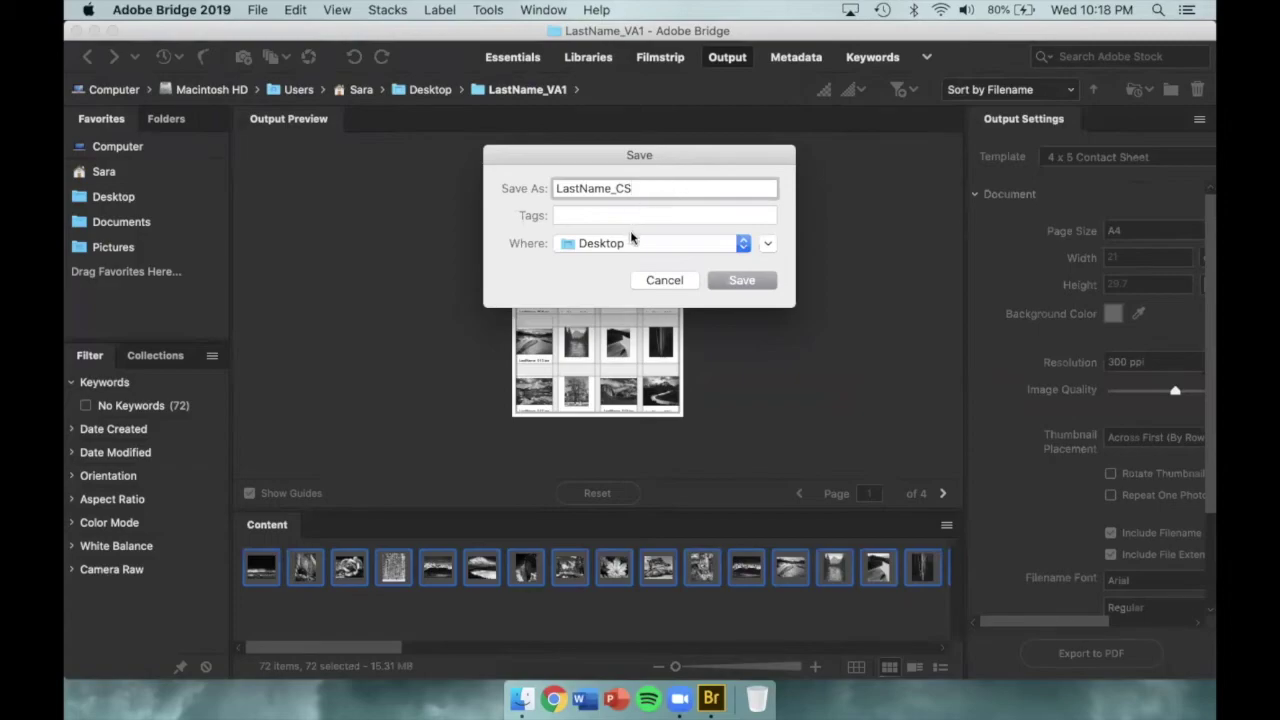
pyautogui.click(693, 247)
pyautogui.click(693, 247)
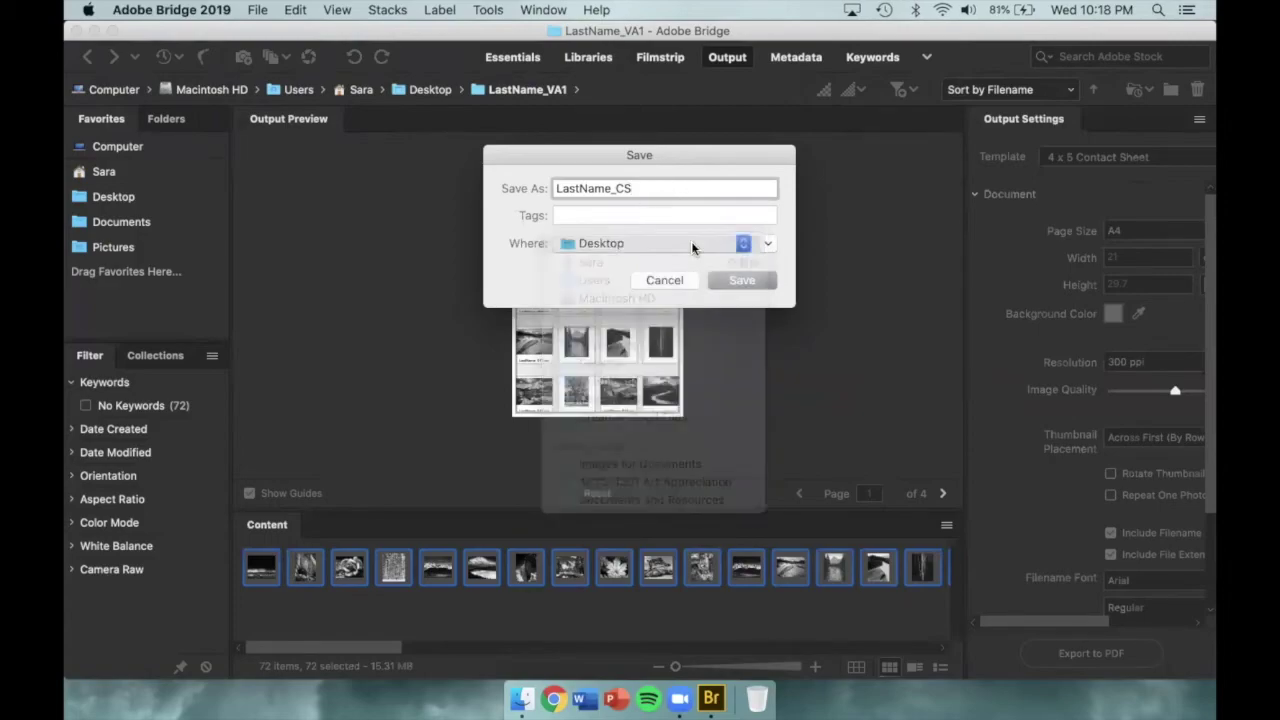
pyautogui.click(766, 283)
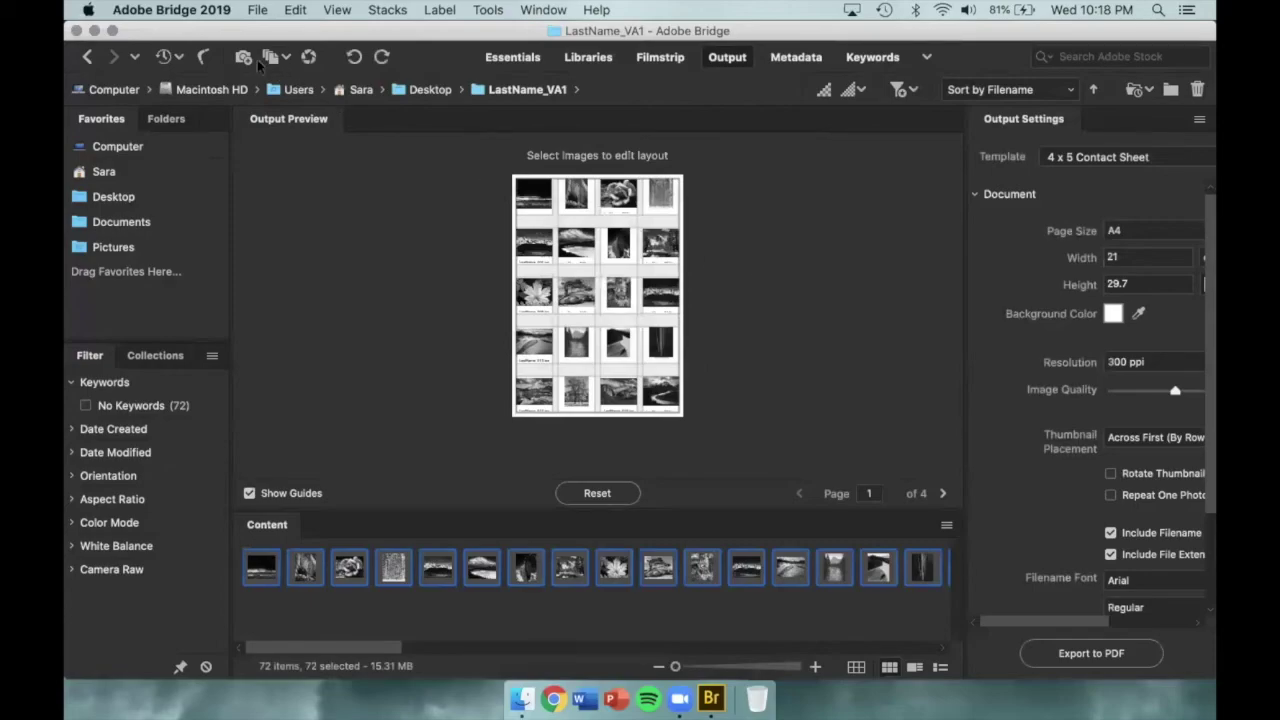
pyautogui.click(214, 14)
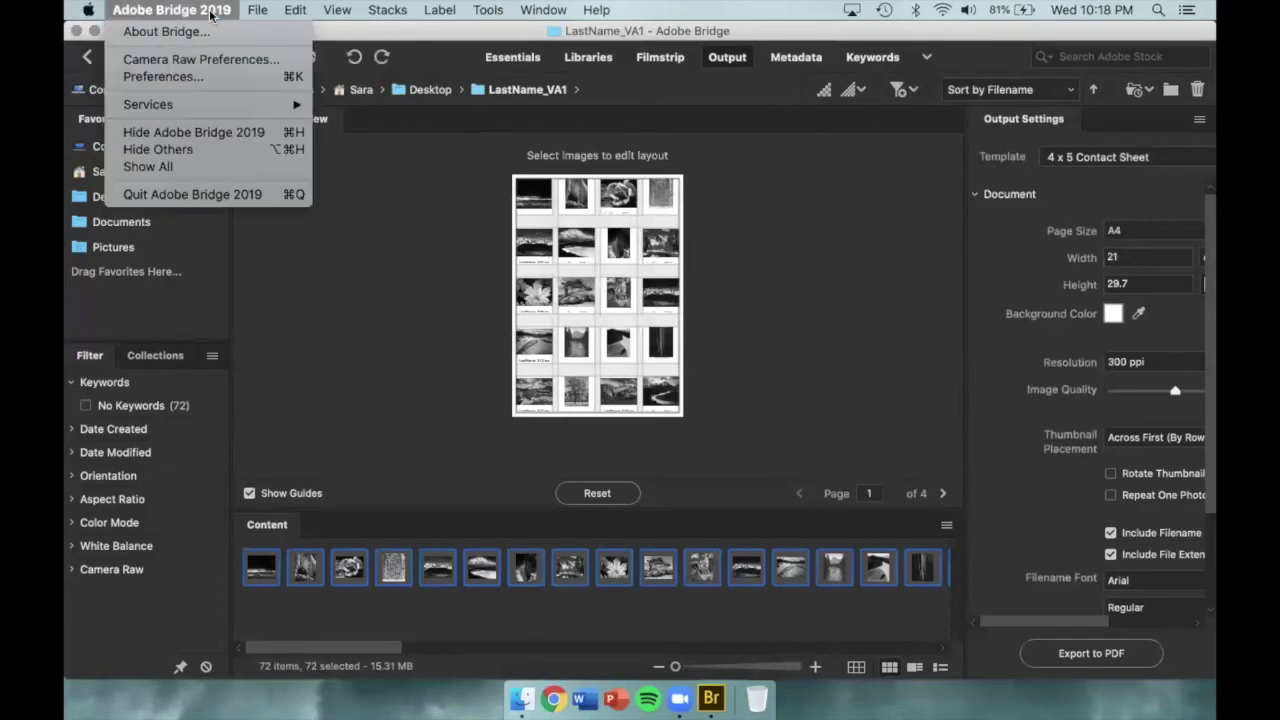
# Step: Quit Bridge, close the Adobe Bridge CC 2019 folder window, and open LastName_CS in Preview
pyautogui.click(223, 194)
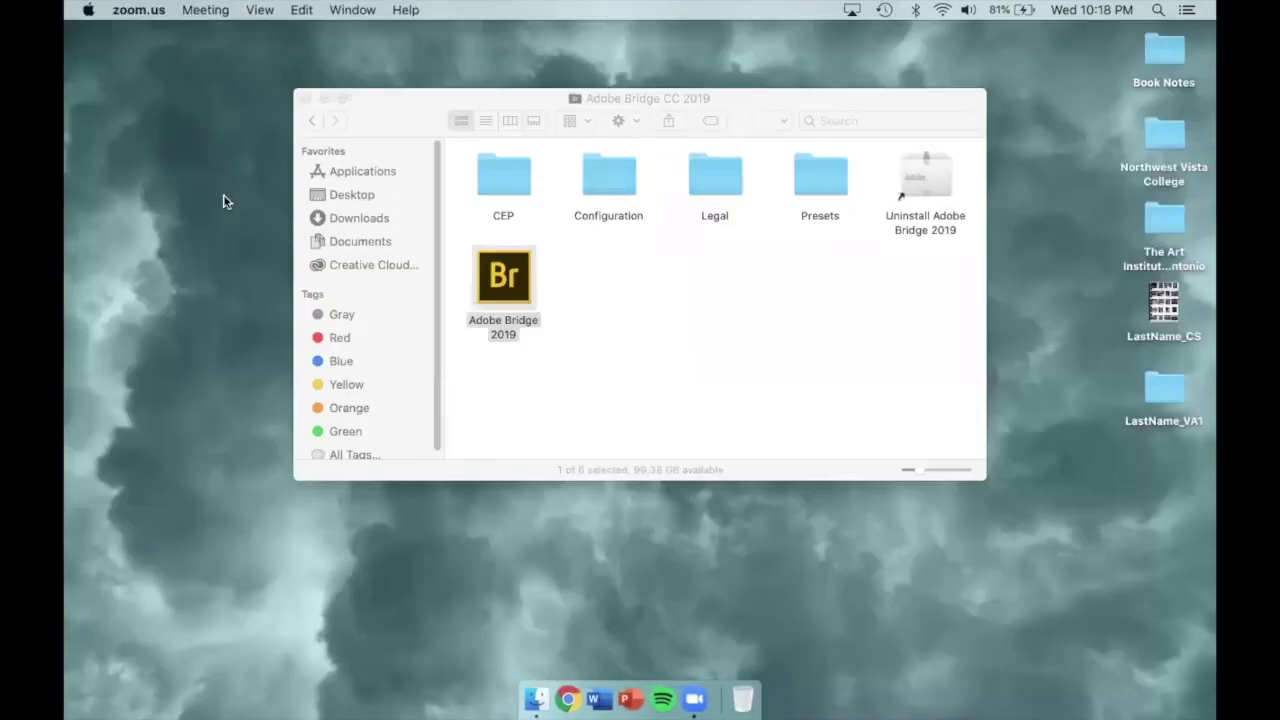
pyautogui.click(305, 99)
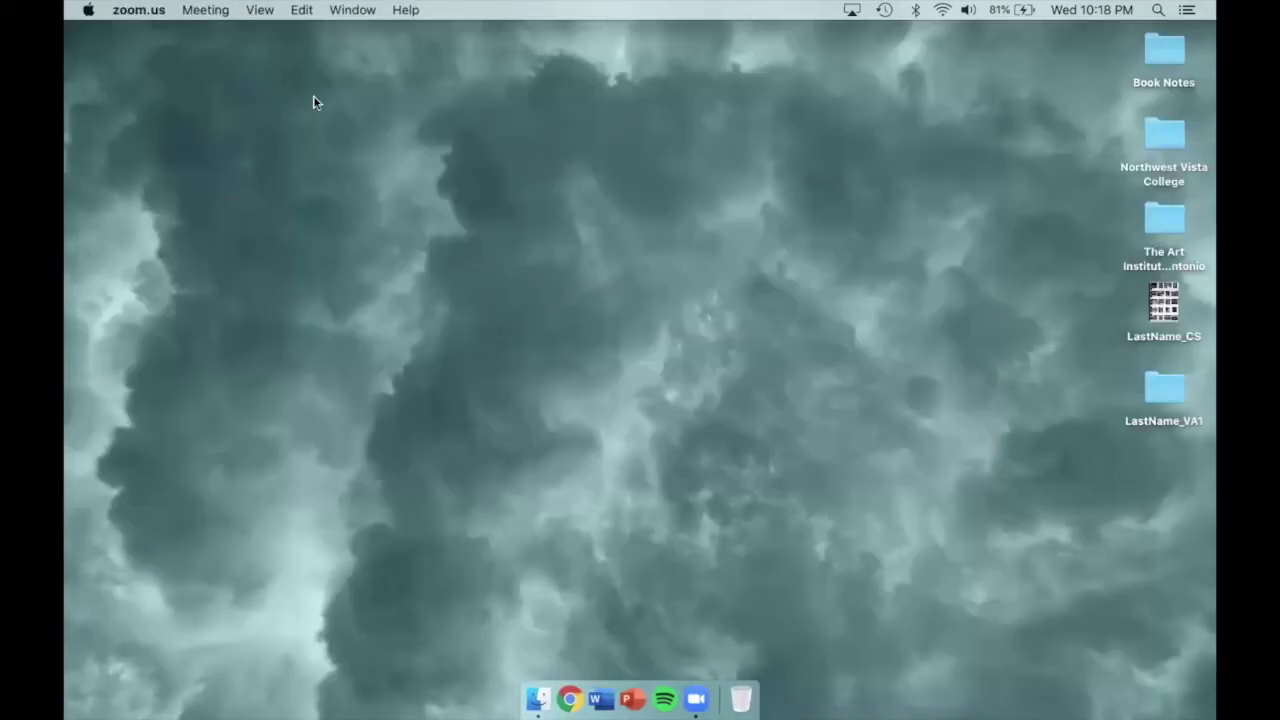
pyautogui.doubleClick(1163, 300)
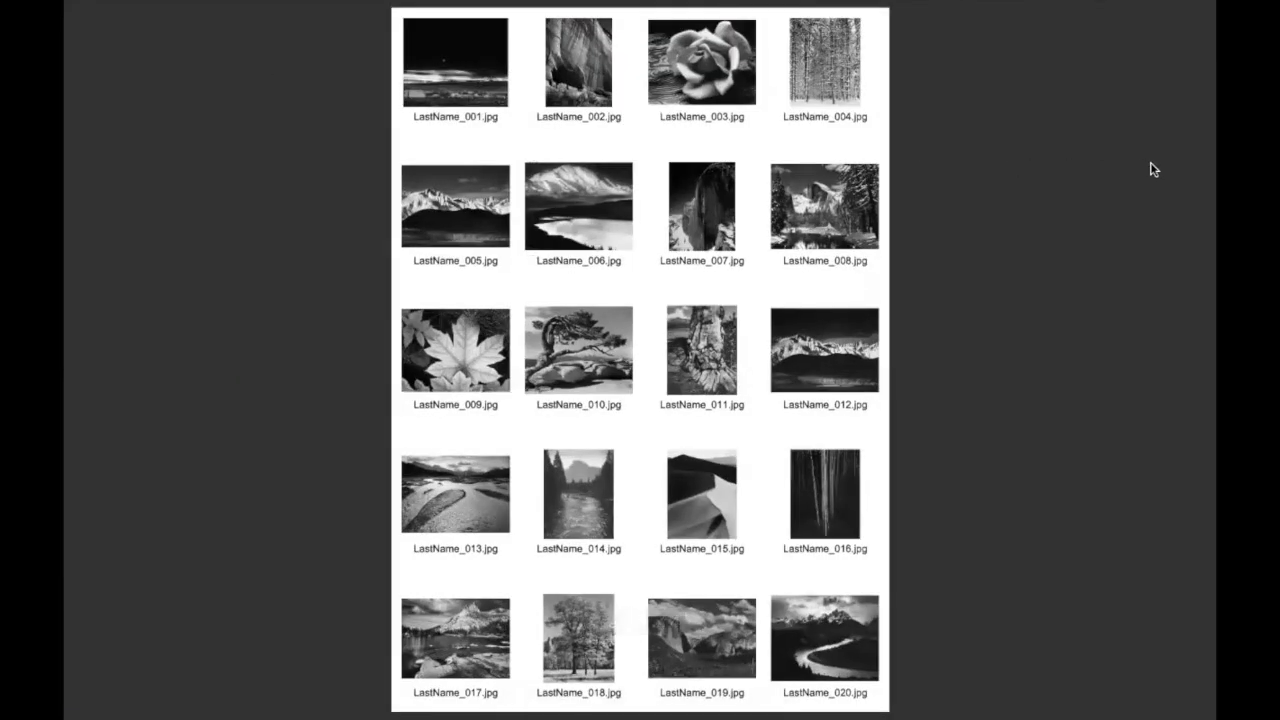
pyautogui.press('Right')
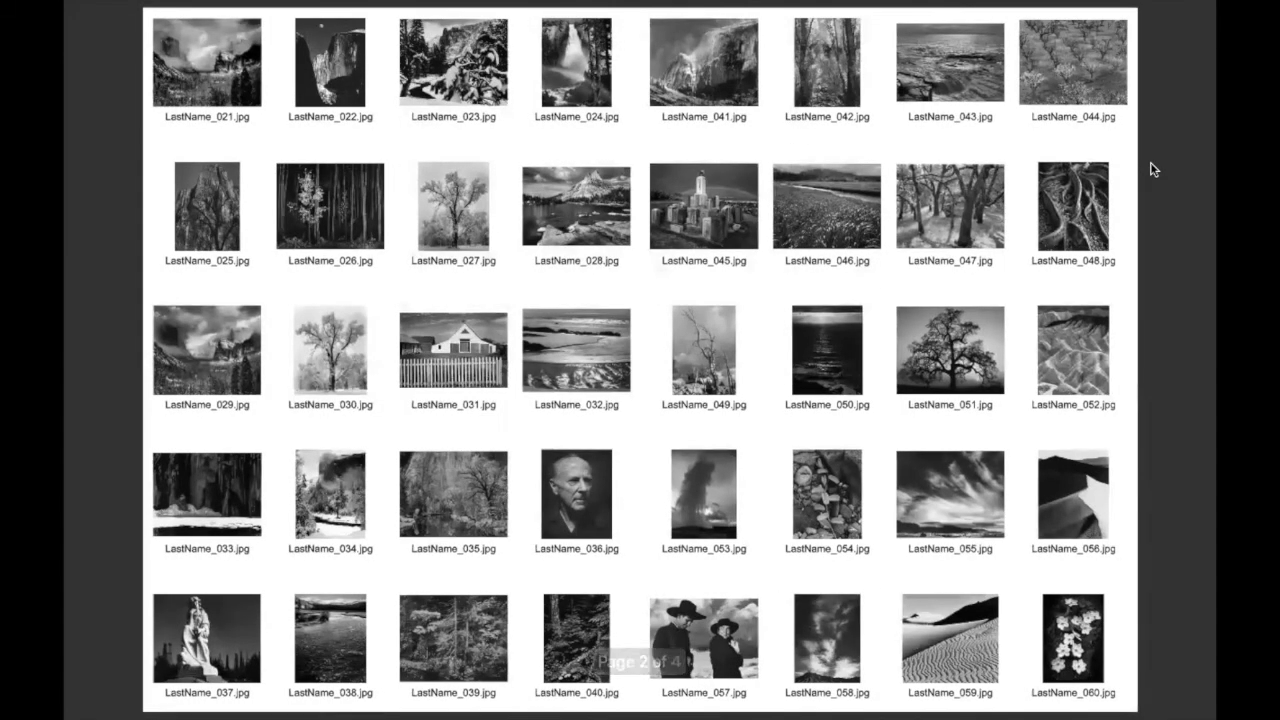
pyautogui.scroll(-2, 1150, 170)
pyautogui.scroll(-2, 1150, 170)
pyautogui.press('Right')
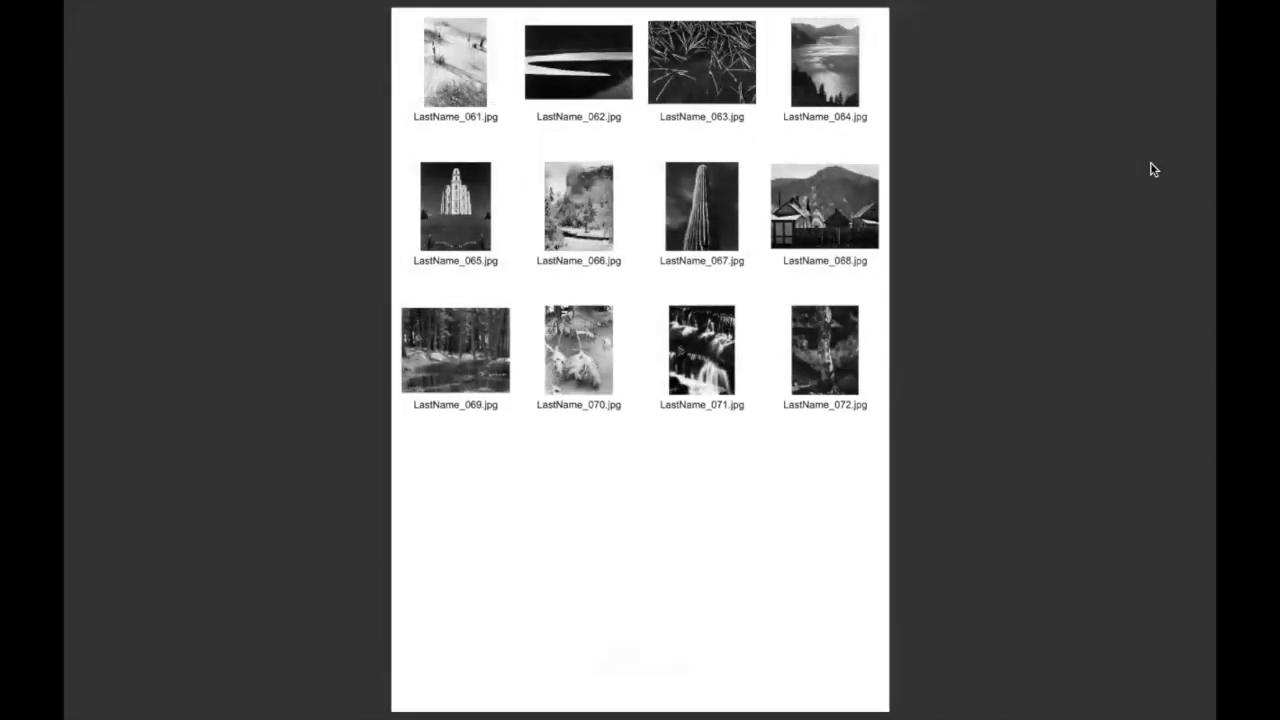
pyautogui.press('Escape')
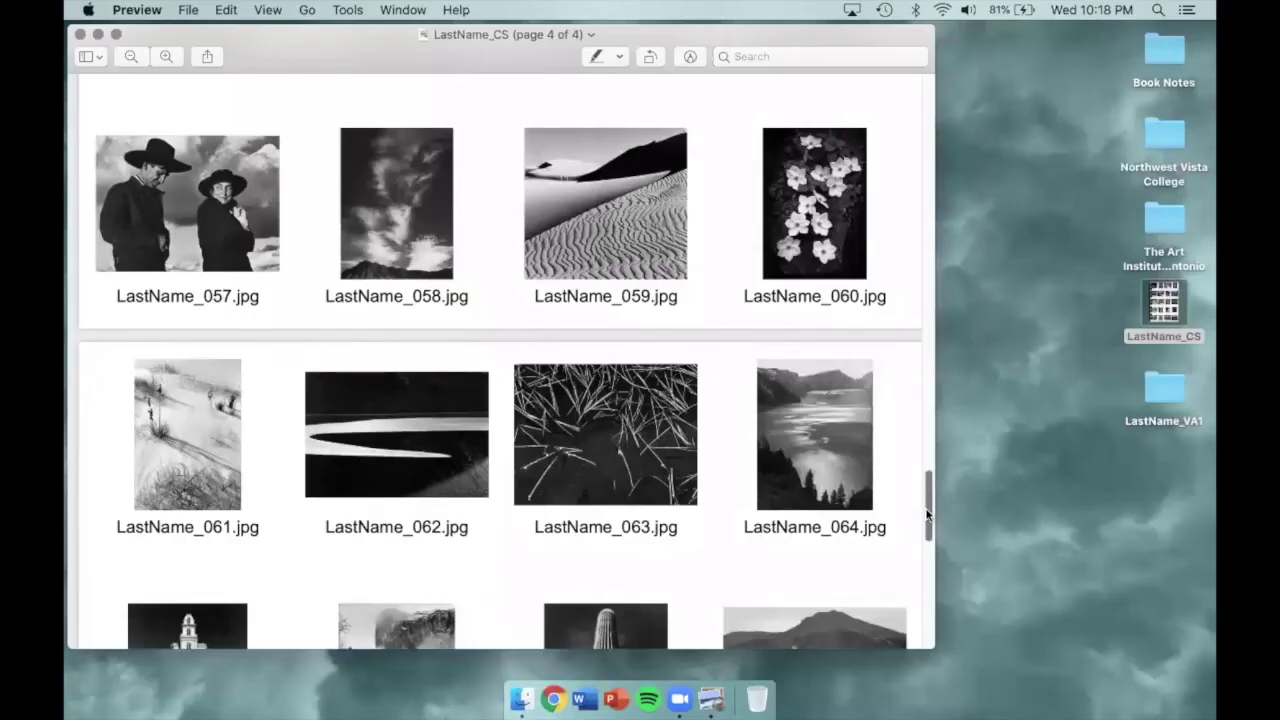
pyautogui.moveTo(927, 514); pyautogui.dragTo(936, 104)
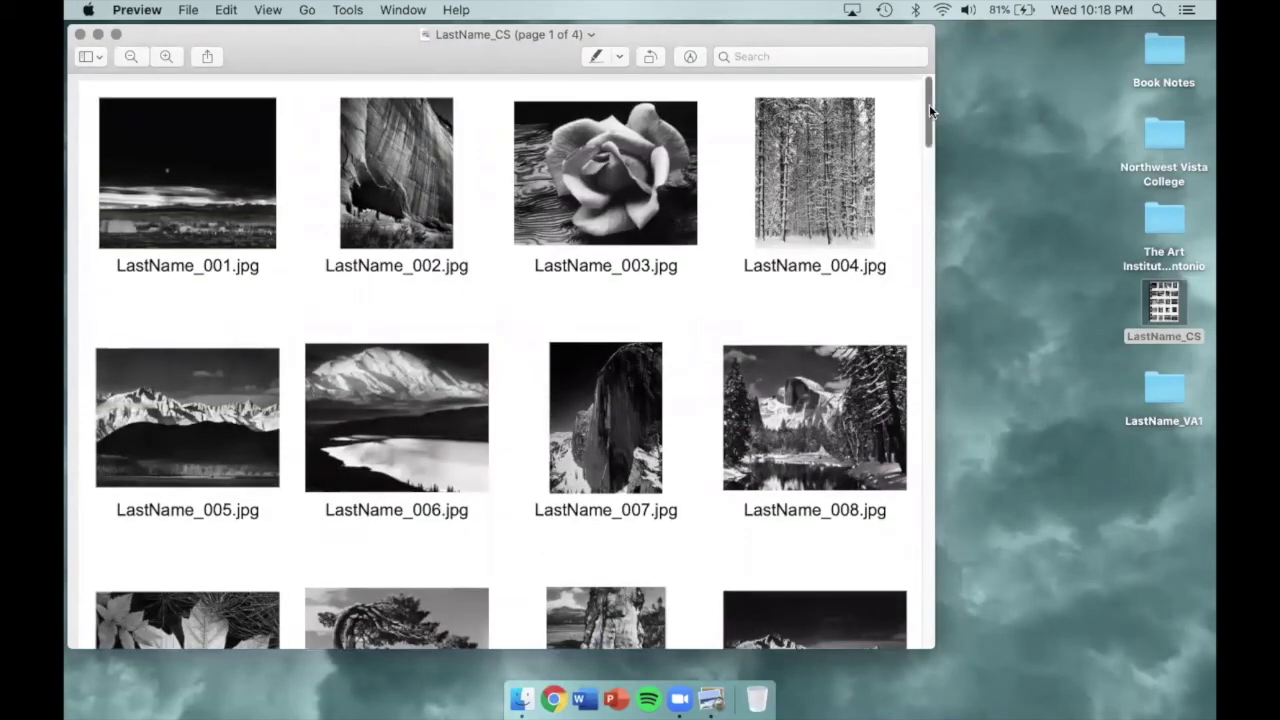